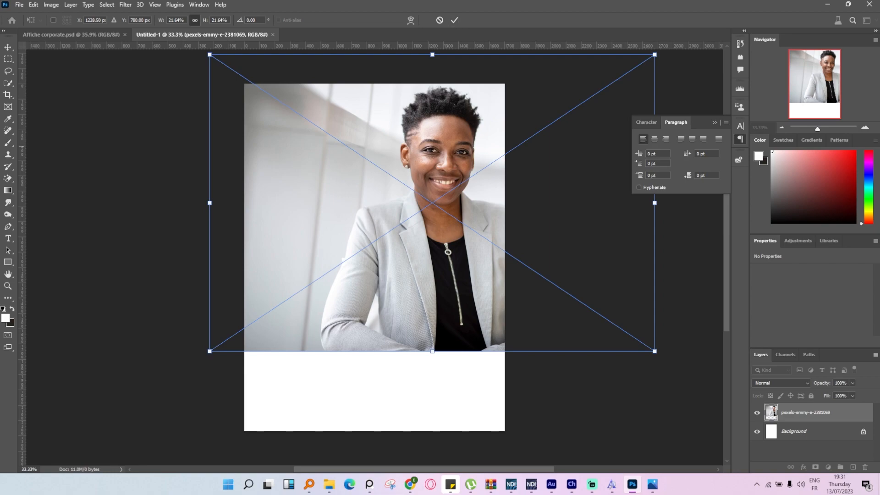
# Commit the placement of the portrait photo on the canvas.
pyautogui.hotkey('alt', 'Tab')
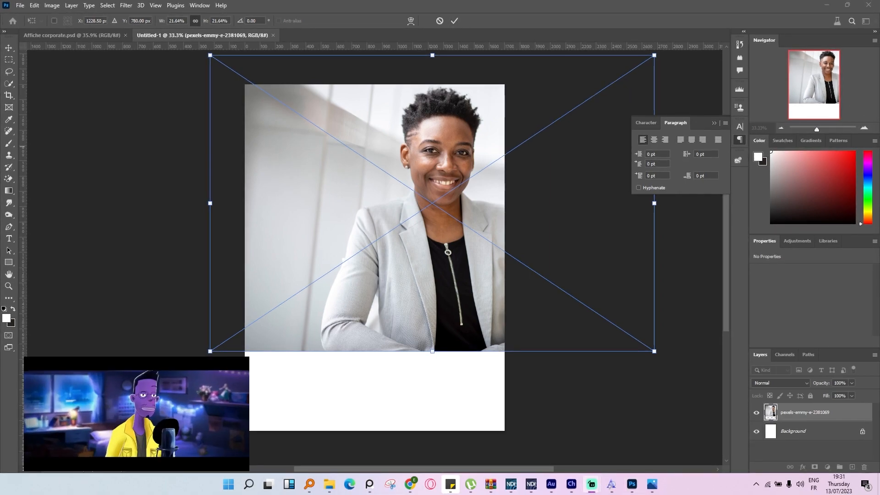
pyautogui.click(455, 20)
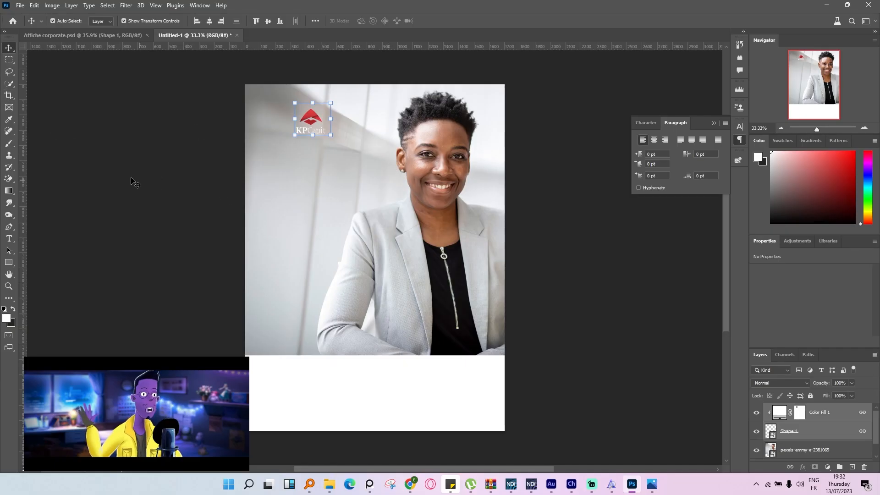
# Draw a rectangle about 945 × 1830 px beside the woman, hide the logo's Color Fill 1, and move the rectangle beneath the logo layer.
pyautogui.click(101, 204)
pyautogui.click(9, 262)
pyautogui.moveTo(233, 71); pyautogui.dragTo(377, 352)
pyautogui.click(756, 431)
pyautogui.moveTo(800, 412); pyautogui.dragTo(801, 451)
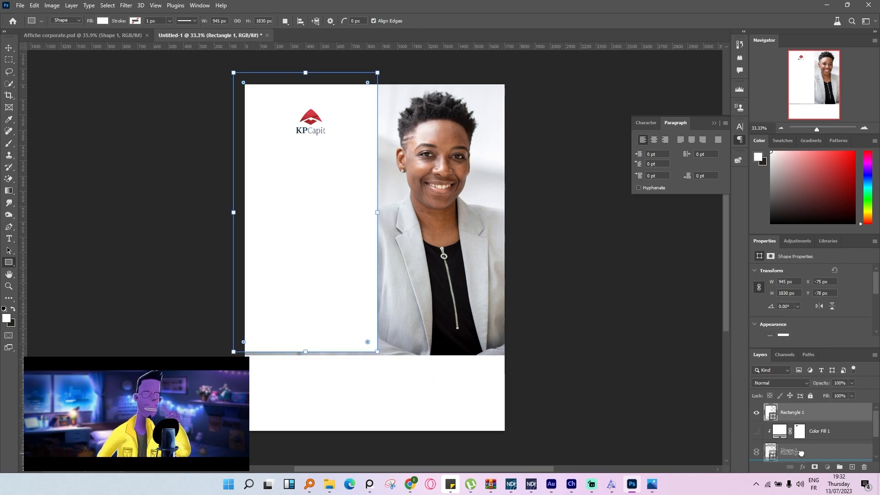
# Fill the rectangle with the dark blue 083350 sampled from the logo's lettering.
pyautogui.scroll(5, 271, 101)
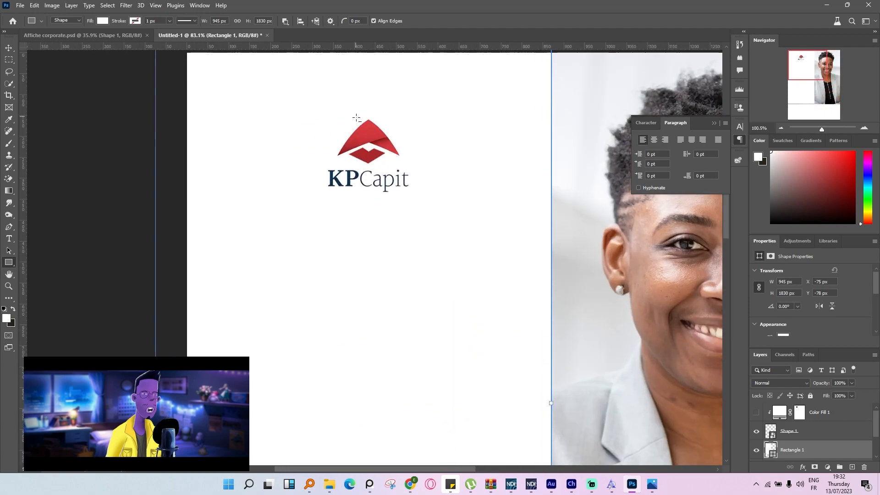
pyautogui.scroll(-1, 802, 453)
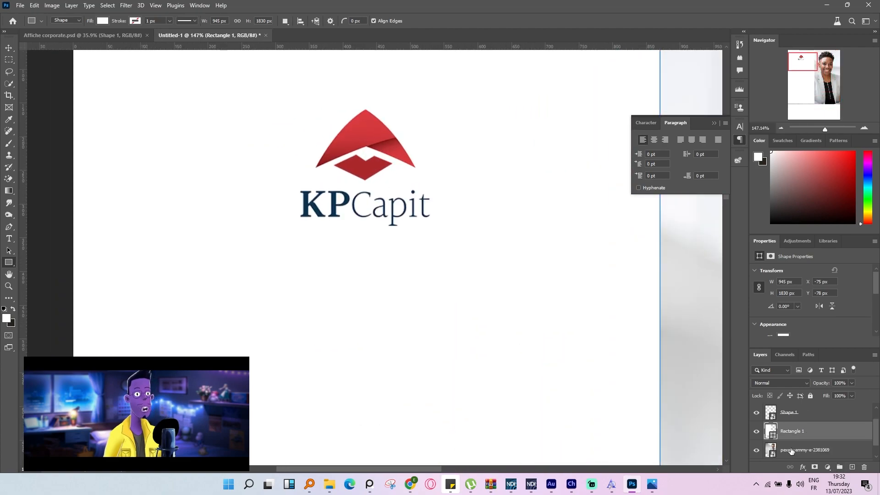
pyautogui.doubleClick(772, 431)
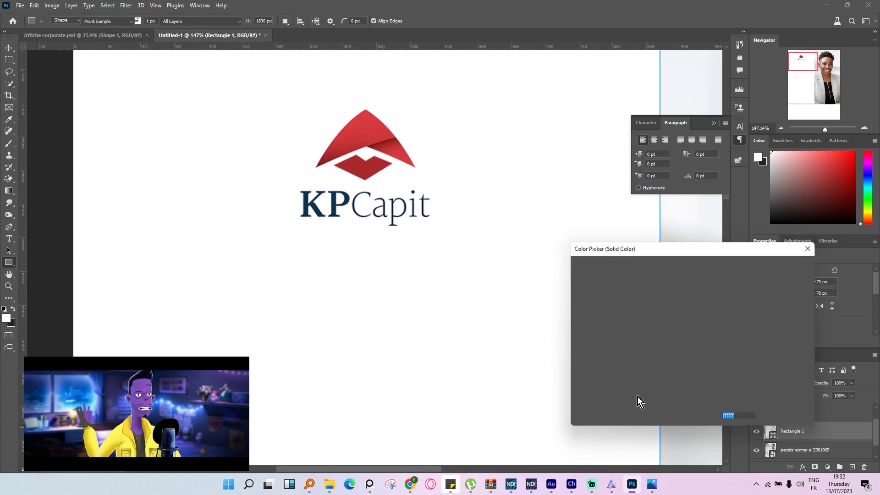
pyautogui.click(335, 201)
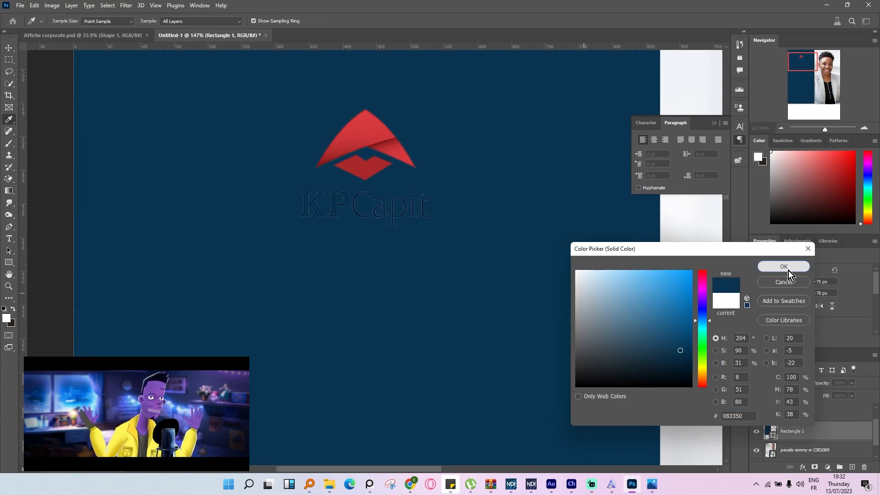
pyautogui.click(786, 268)
pyautogui.hotkey('ctrl', '0')
pyautogui.scroll(-3, 420, 245)
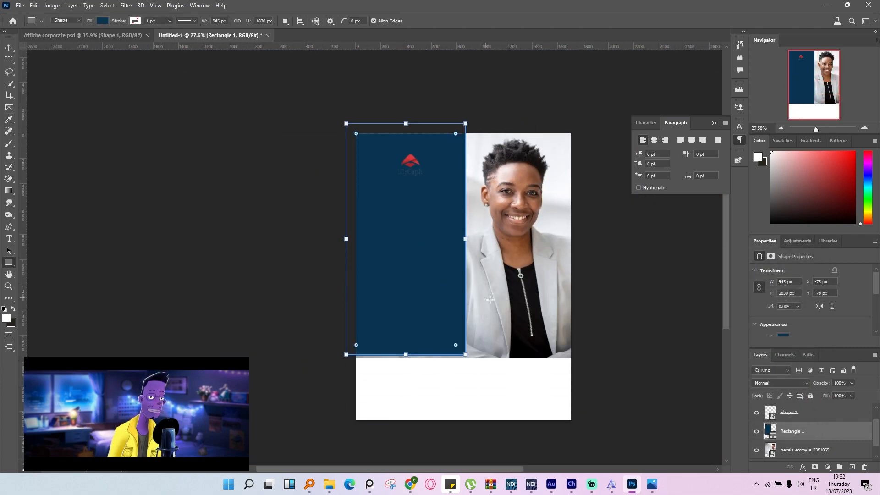
# Turn the Color Fill 1 layer clipped to the logo back on so its lettering is white.
pyautogui.scroll(2, 562, 271)
pyautogui.click(9, 48)
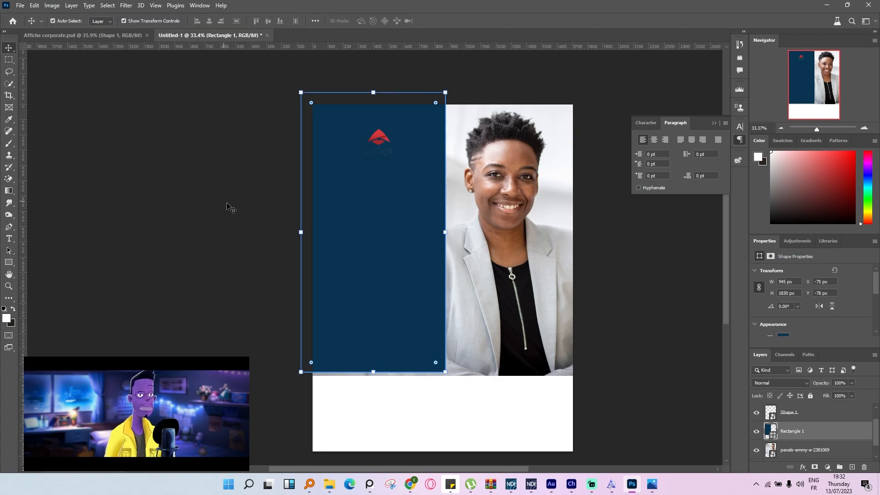
pyautogui.scroll(3, 420, 144)
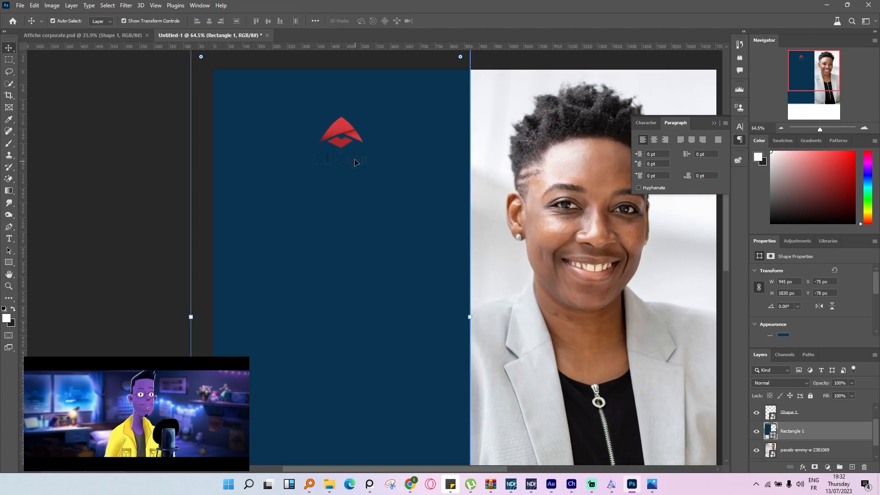
pyautogui.scroll(5, 342, 138)
pyautogui.click(372, 167)
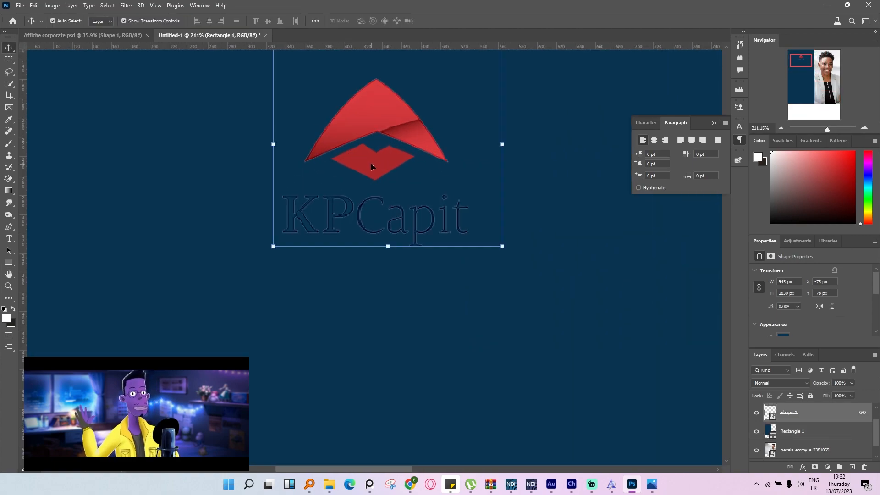
pyautogui.scroll(-4, 473, 210)
pyautogui.scroll(1, 834, 429)
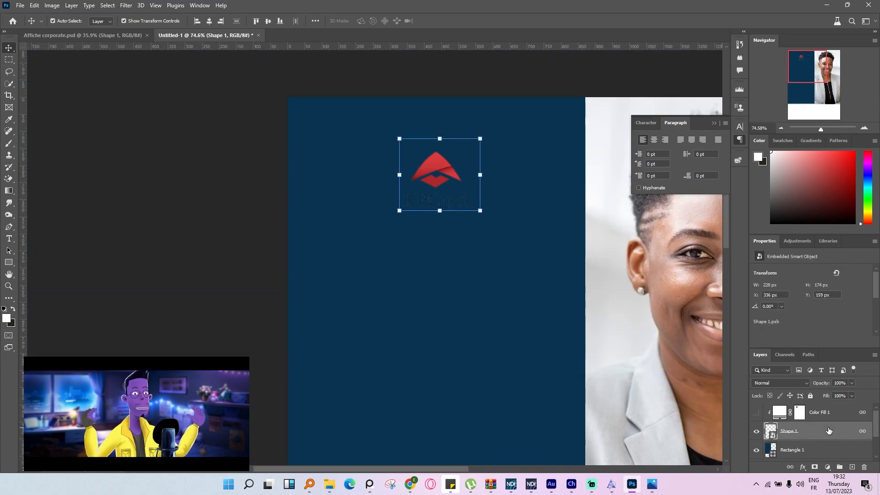
pyautogui.click(833, 420)
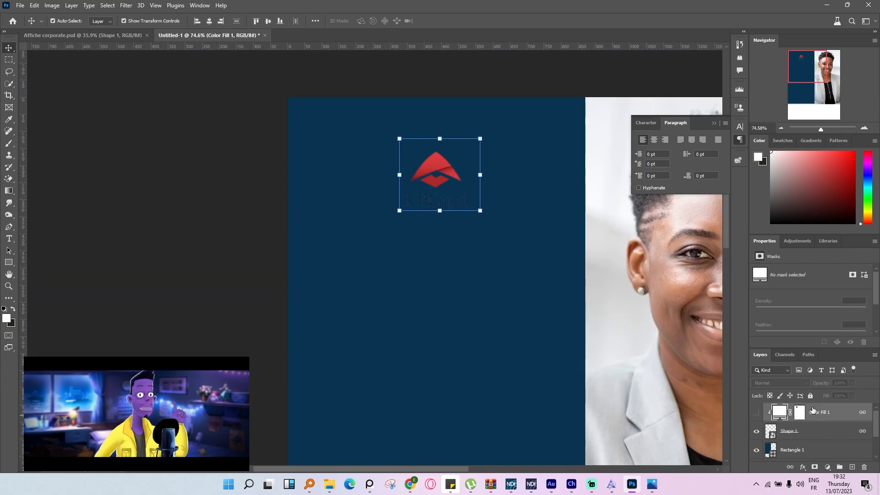
pyautogui.click(756, 412)
pyautogui.click(107, 184)
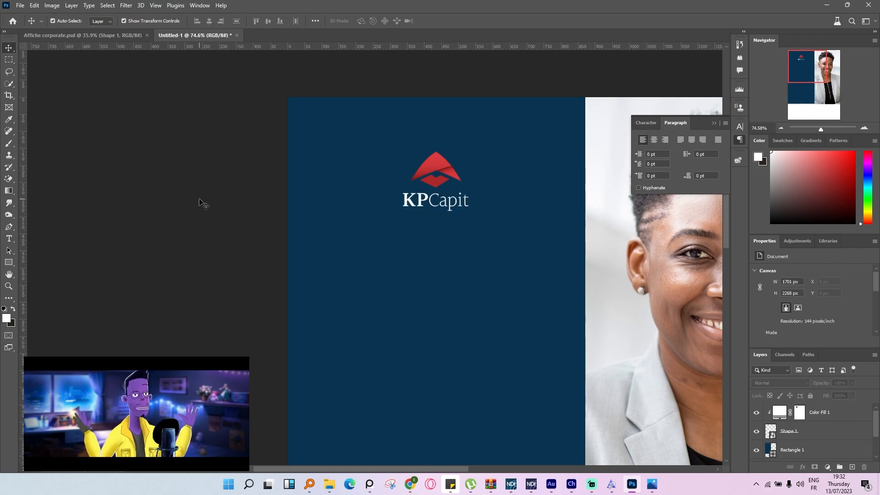
# Add a heading text box below the logo reading "Accédez au succès de votre entreprise" in Montserrat Black at 50 pt.
pyautogui.scroll(-3, 413, 220)
pyautogui.scroll(2, 431, 192)
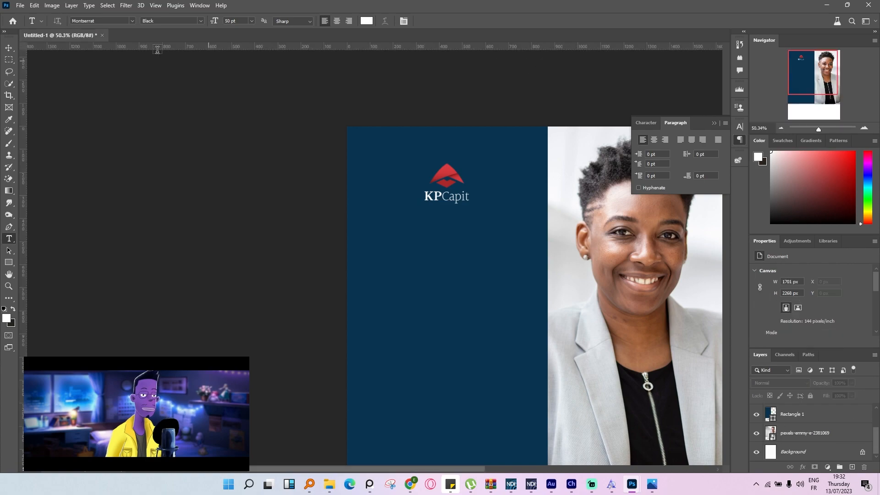
pyautogui.scroll(-3, 426, 298)
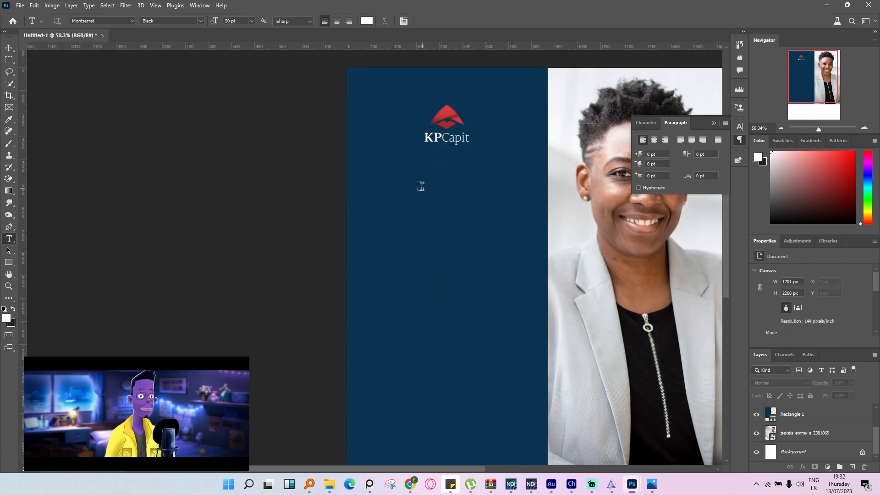
pyautogui.moveTo(404, 184); pyautogui.dragTo(590, 318)
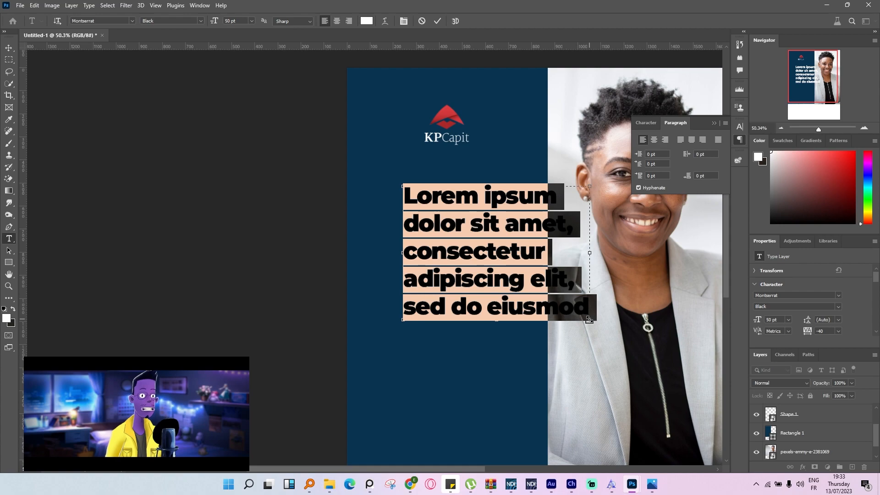
pyautogui.write('Accédez au succès de votre entreprise')
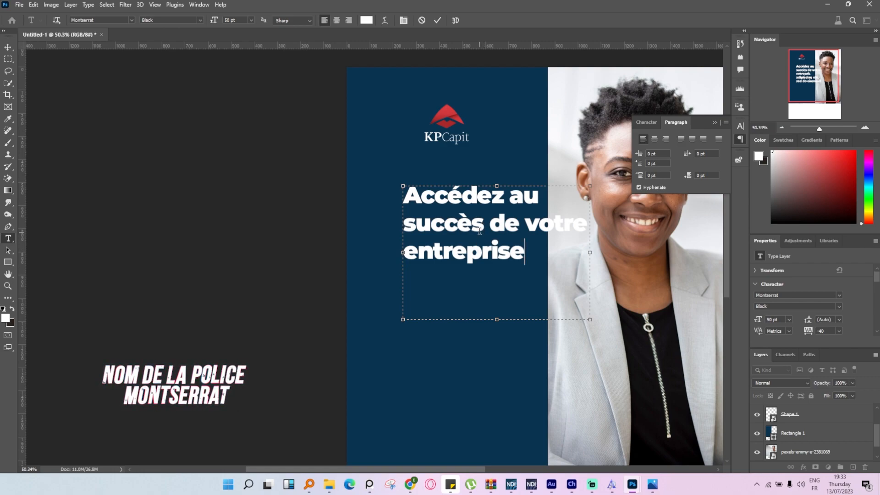
# Recolor the heading word "succès" in a brighter version of the logo's red and shorten the text box to fit its three lines.
pyautogui.moveTo(480, 227); pyautogui.dragTo(368, 229)
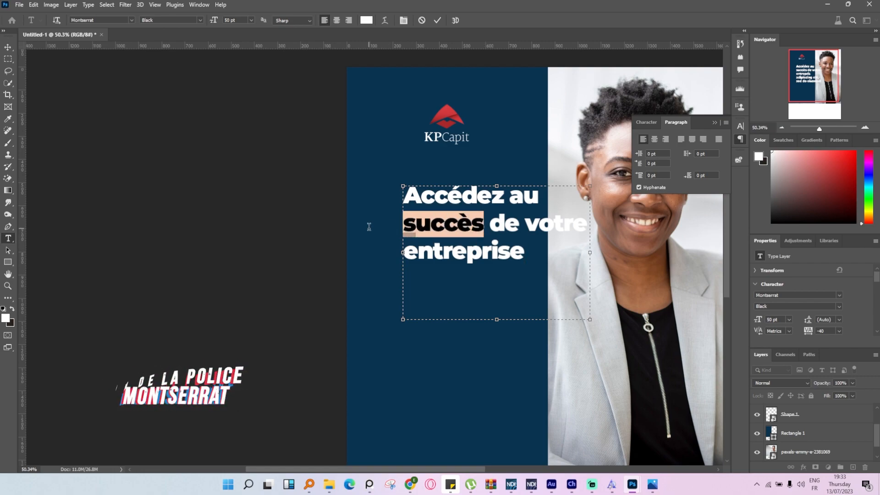
pyautogui.click(741, 127)
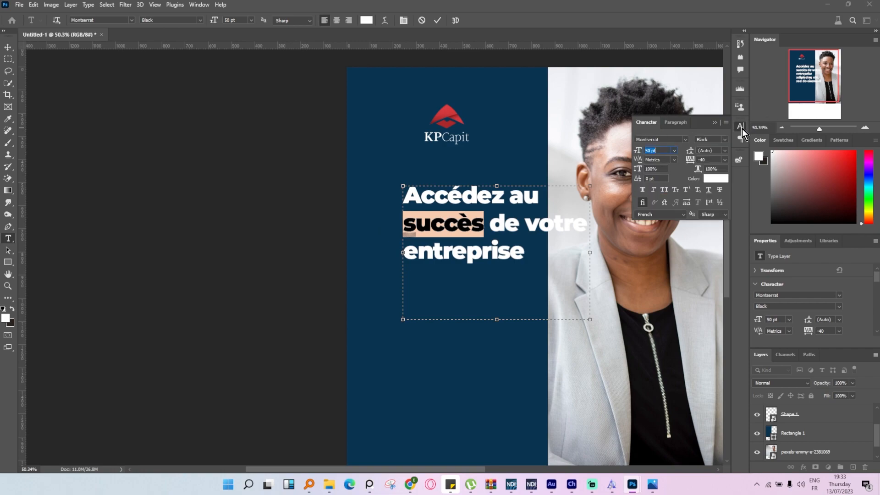
pyautogui.click(472, 225)
pyautogui.doubleClick(480, 225)
pyautogui.click(370, 22)
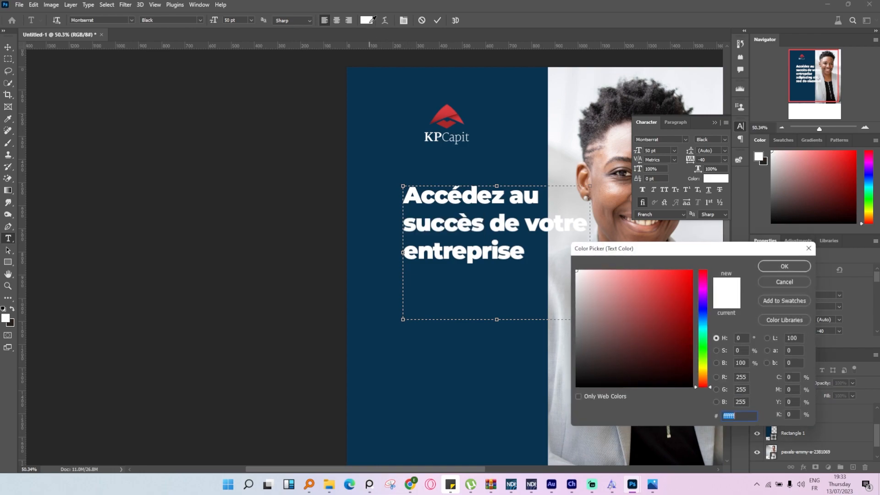
pyautogui.click(444, 109)
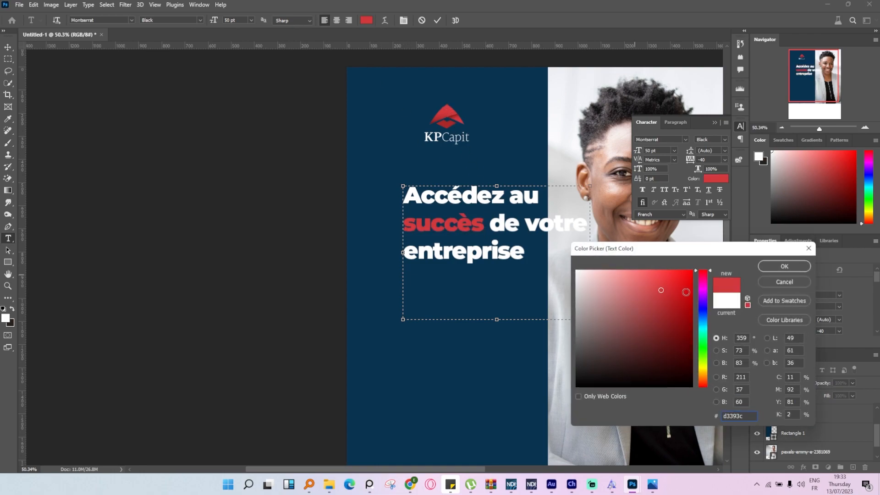
pyautogui.write('ff1f24')
pyautogui.moveTo(674, 270); pyautogui.dragTo(677, 275)
pyautogui.click(763, 265)
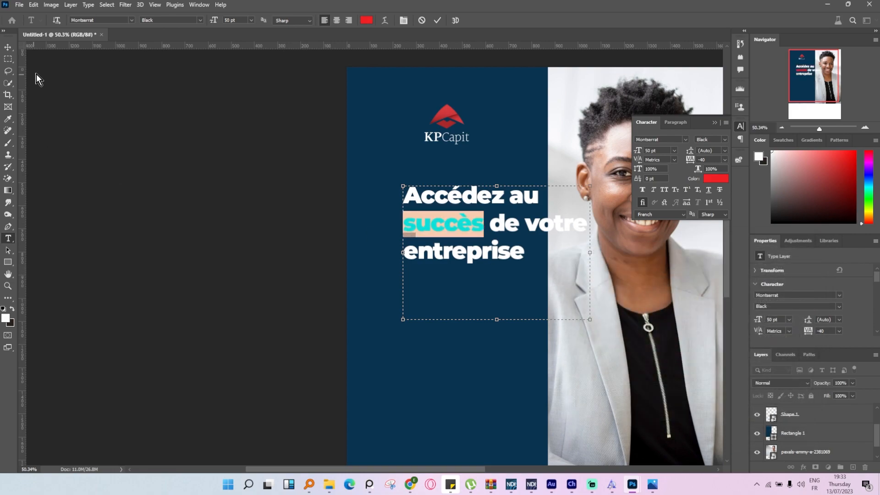
pyautogui.moveTo(590, 320); pyautogui.dragTo(588, 274)
pyautogui.click(437, 20)
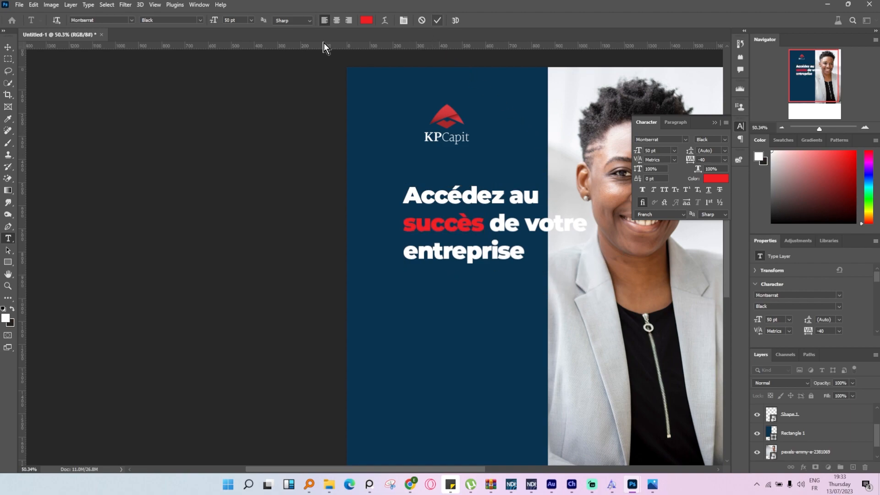
# Add a Lorem ipsum placeholder paragraph below the heading in Montserrat Regular at 15 pt.
pyautogui.scroll(3, 692, 338)
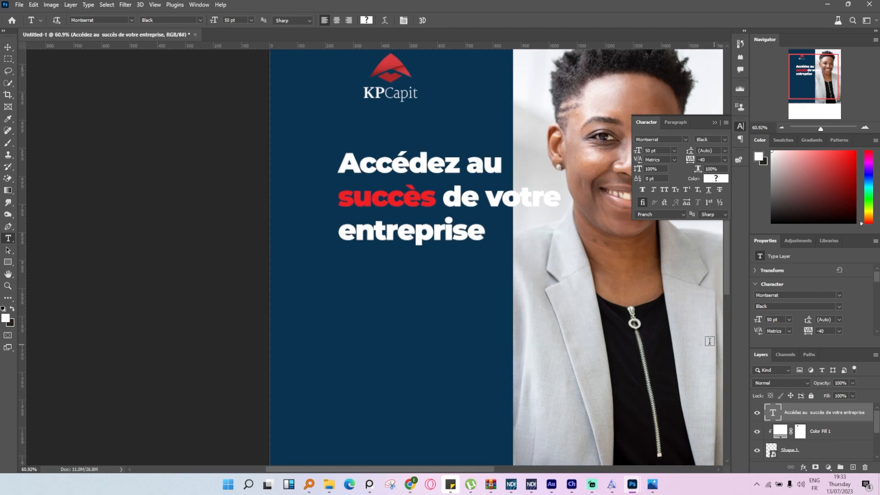
pyautogui.moveTo(273, 250); pyautogui.dragTo(553, 327)
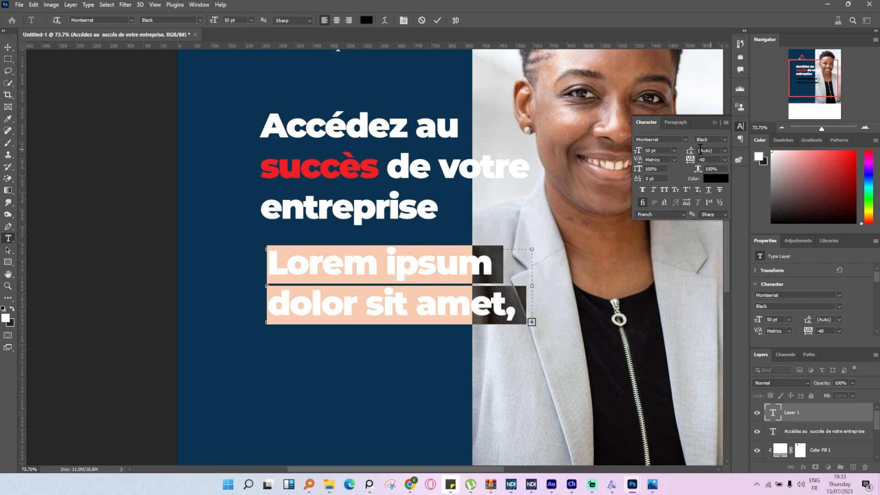
pyautogui.click(723, 140)
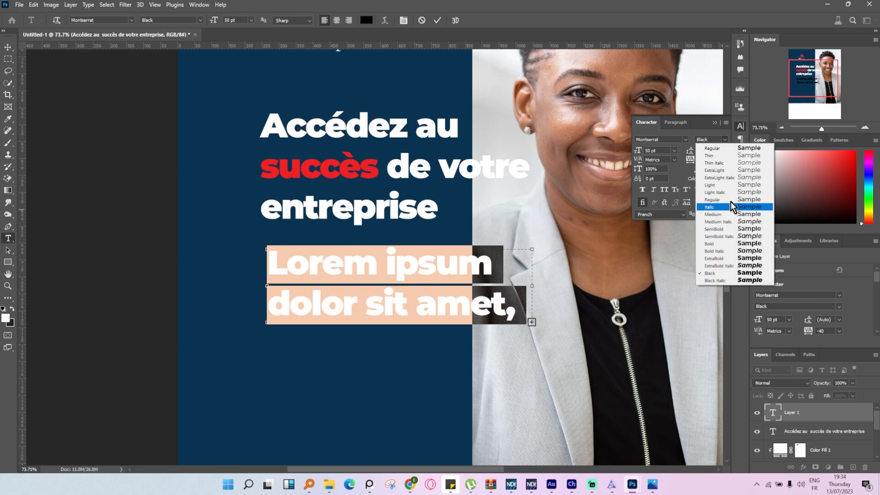
pyautogui.click(726, 149)
pyautogui.moveTo(637, 153); pyautogui.dragTo(620, 161)
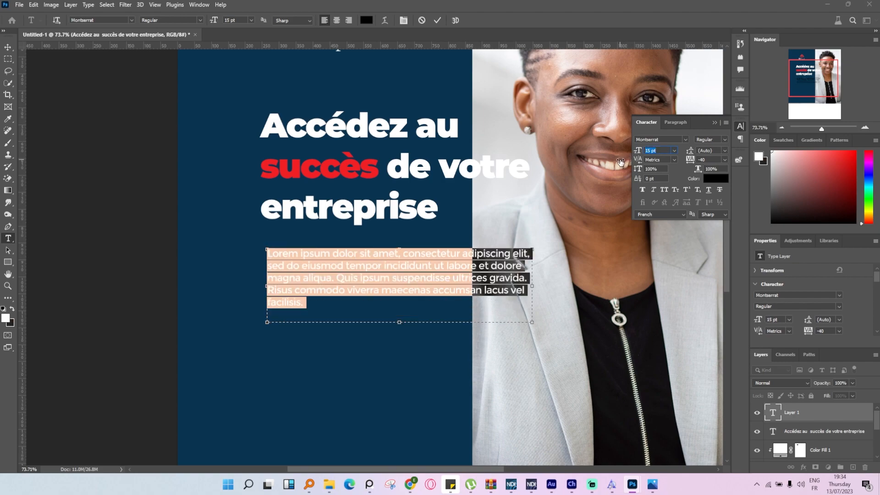
# Set the placeholder paragraph's text color to white (ffffff) and commit the text.
pyautogui.click(367, 21)
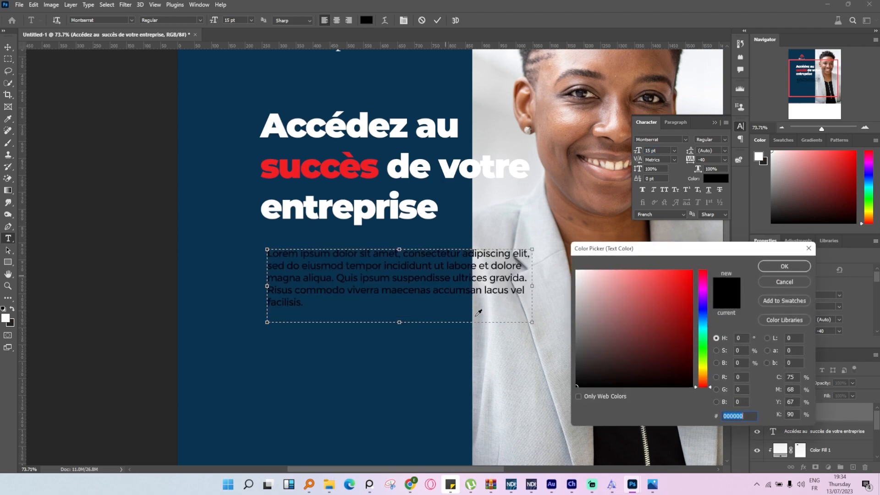
pyautogui.write('ffffff')
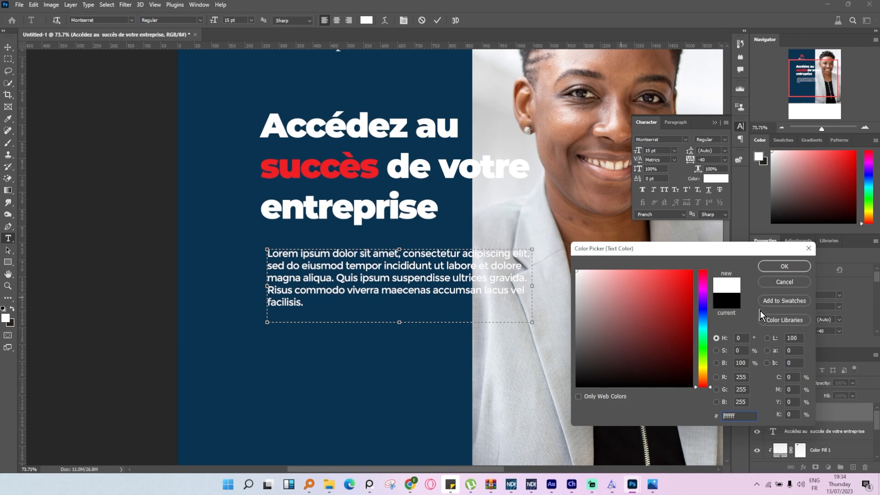
pyautogui.click(773, 268)
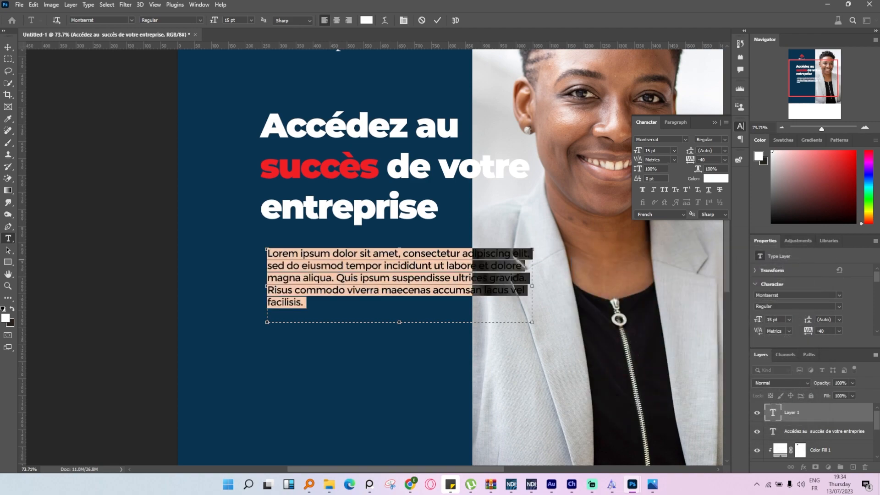
pyautogui.click(437, 19)
# Set the whole heading's font size to 52 pt and widen its text box to about 916 px.
pyautogui.click(360, 174)
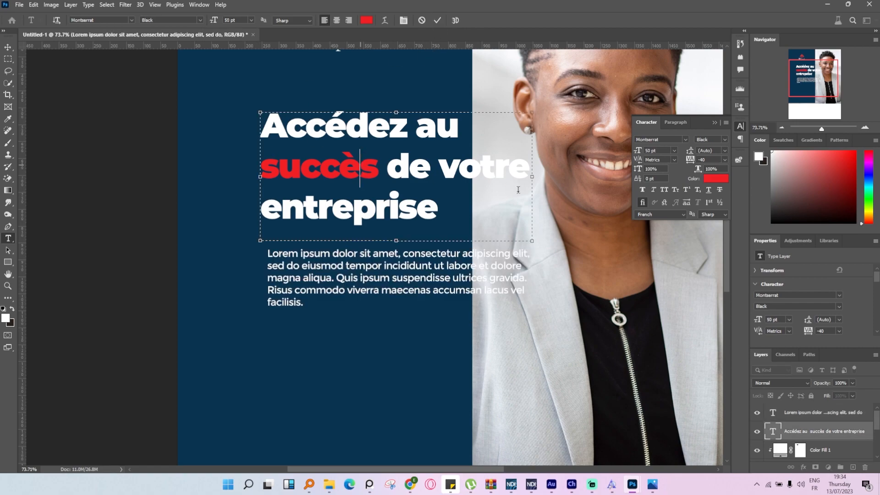
pyautogui.hotkey('ctrl', 'a')
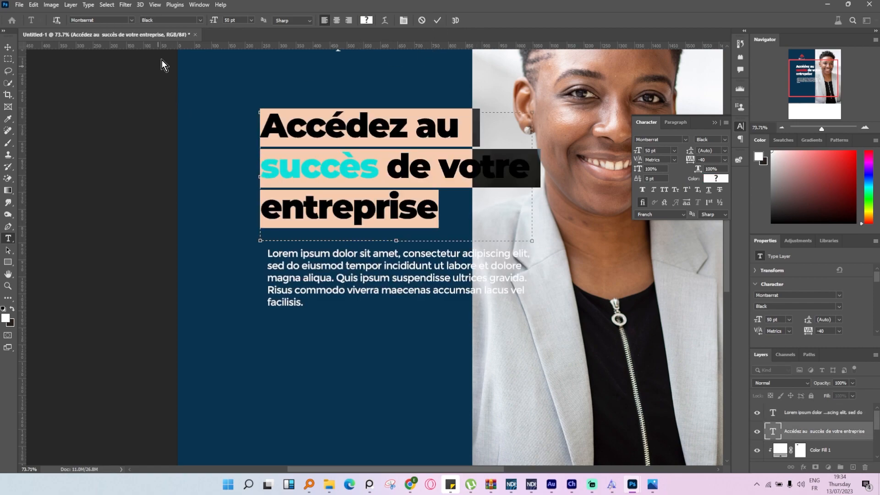
pyautogui.press('Up')
pyautogui.press('Up')
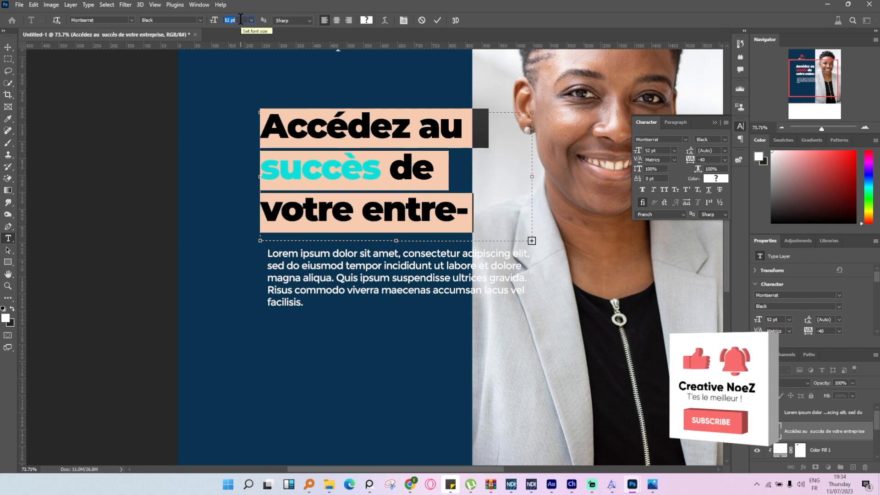
pyautogui.moveTo(539, 180); pyautogui.dragTo(572, 176)
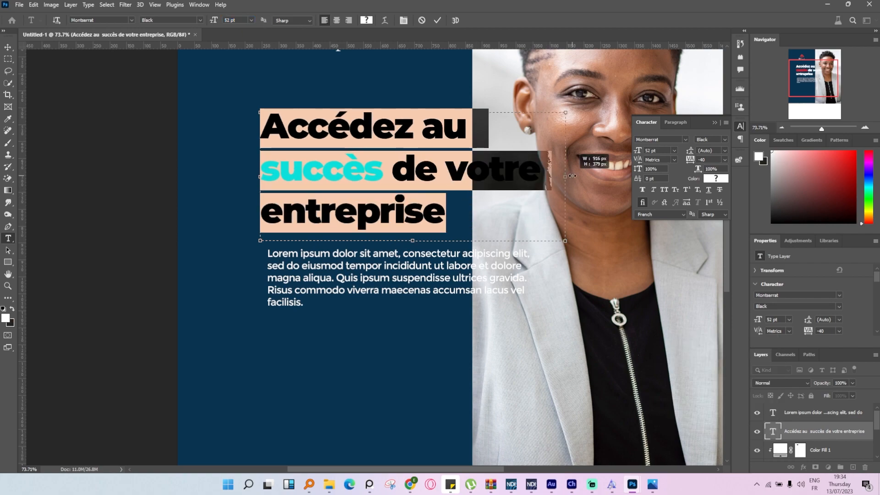
# Move the heading and the placeholder paragraph up and left below the logo, aligning their left edges.
pyautogui.click(8, 48)
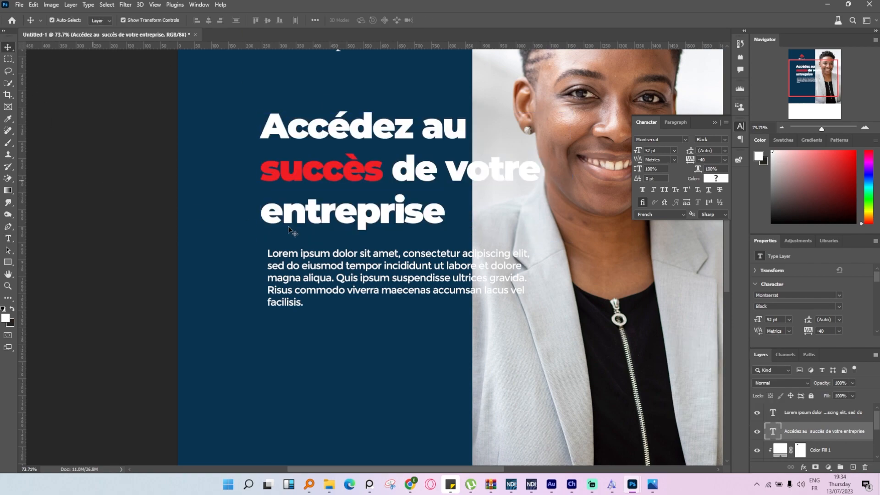
pyautogui.scroll(-3, 290, 229)
pyautogui.scroll(2, 289, 230)
pyautogui.click(313, 276)
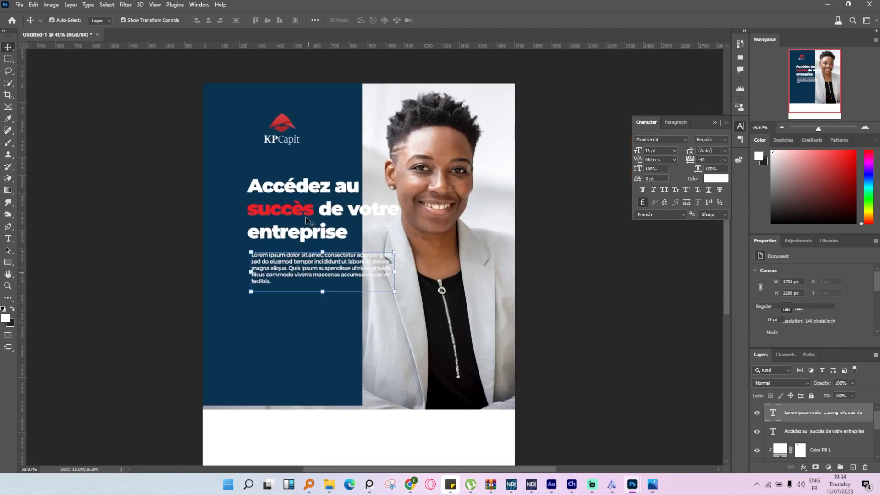
pyautogui.click(313, 233)
pyautogui.moveTo(323, 194)
pyautogui.mouseDown()
pyautogui.moveTo(321, 183)
pyautogui.moveTo(314, 188)
pyautogui.mouseUp()
pyautogui.moveTo(309, 271); pyautogui.dragTo(293, 270)
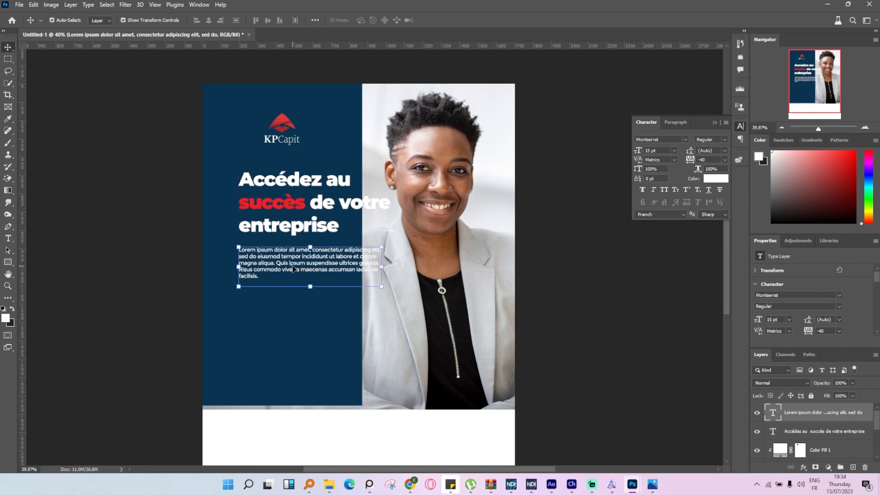
pyautogui.click(85, 286)
# Draw a rectangle about 1875 by 731 px across the poster below the paragraph and fill it with dark navy 021f32.
pyautogui.press('u')
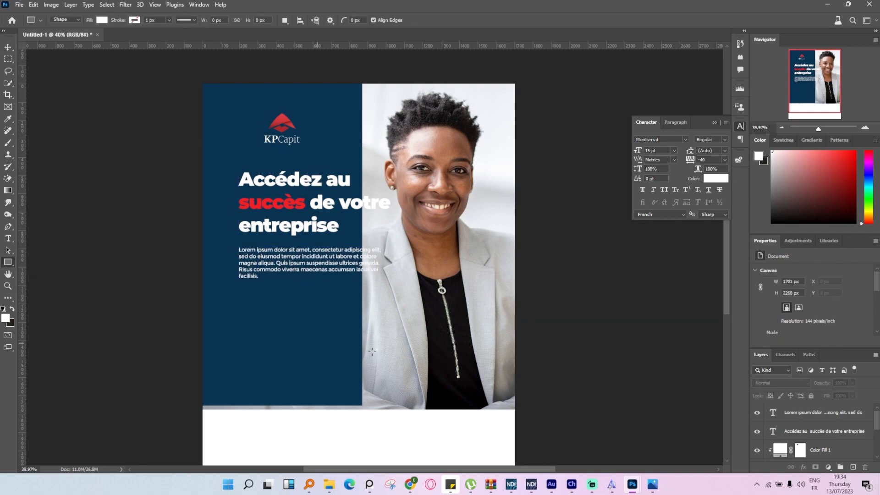
pyautogui.moveTo(536, 427)
pyautogui.mouseDown()
pyautogui.moveTo(359, 342)
pyautogui.moveTo(185, 291)
pyautogui.mouseUp()
pyautogui.moveTo(680, 352)
pyautogui.mouseDown()
pyautogui.moveTo(679, 363)
pyautogui.moveTo(688, 359)
pyautogui.mouseUp()
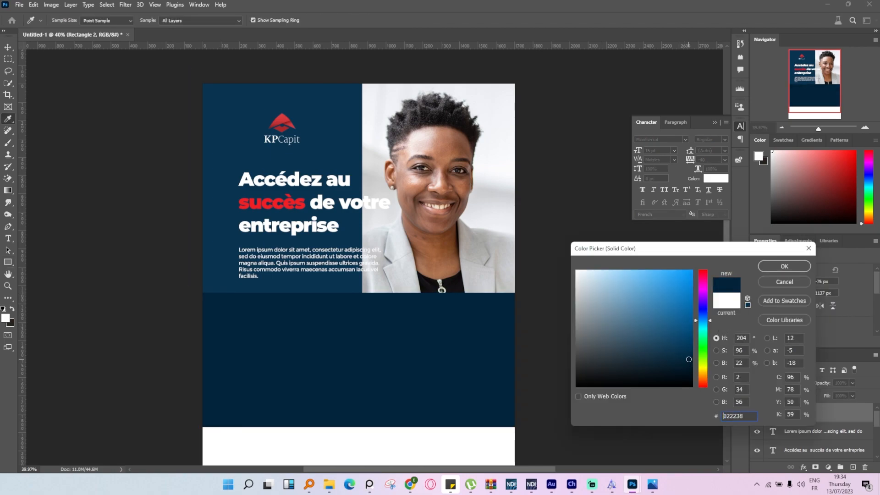
pyautogui.click(792, 264)
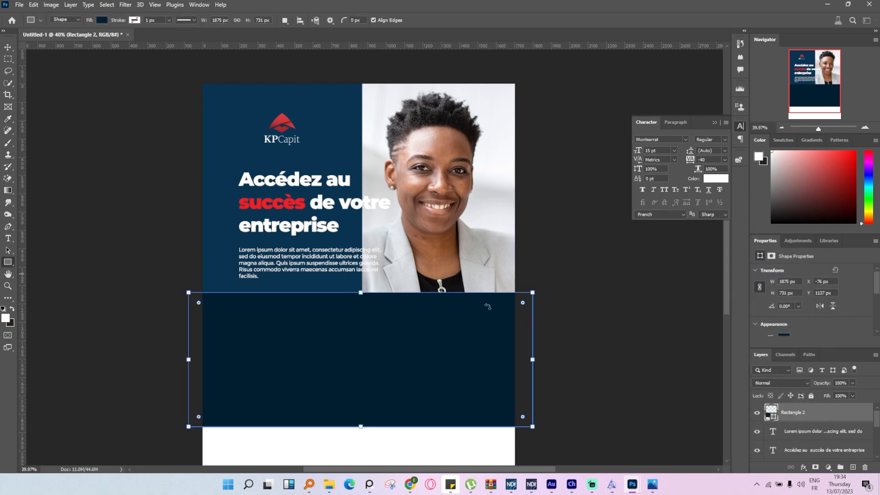
pyautogui.click(8, 47)
# Move the heading and paragraph together slightly further up and left on the blue panel.
pyautogui.click(82, 162)
pyautogui.scroll(-7, 384, 262)
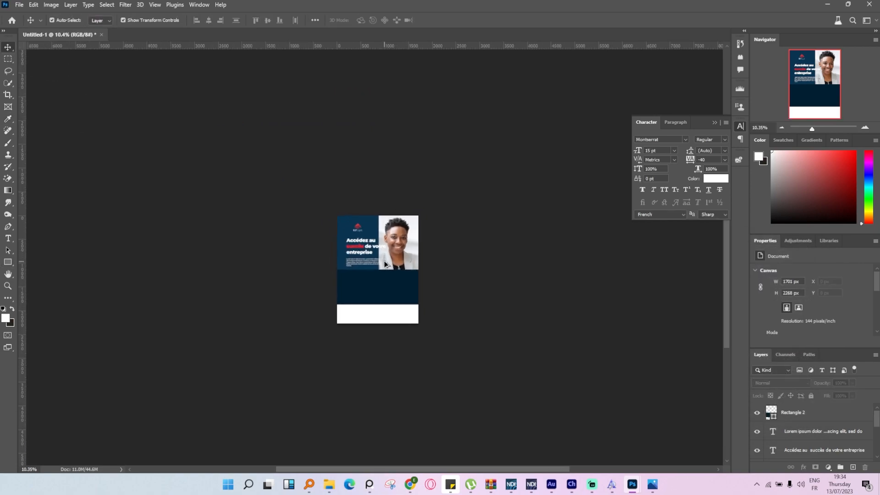
pyautogui.scroll(7, 385, 264)
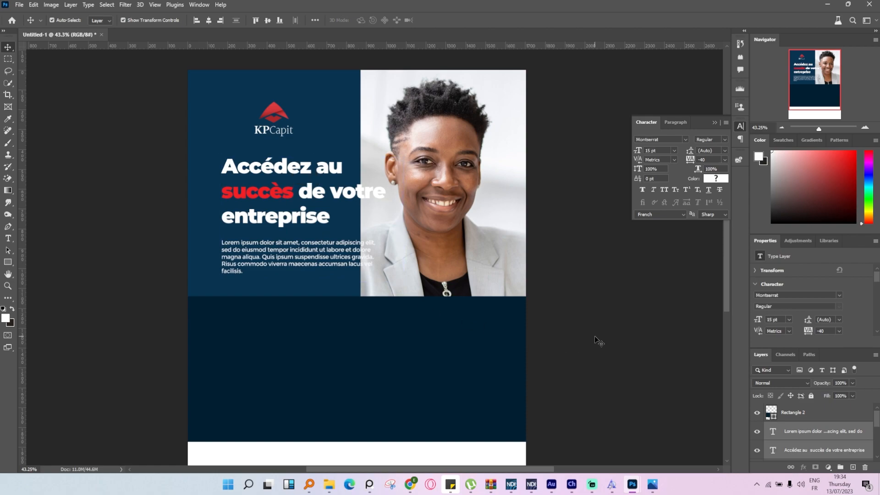
pyautogui.click(598, 341)
# Draw a white rectangle about 423 by 235 px in the navy band and duplicate it directly below.
pyautogui.scroll(-2, 596, 342)
pyautogui.scroll(1, 553, 314)
pyautogui.click(9, 262)
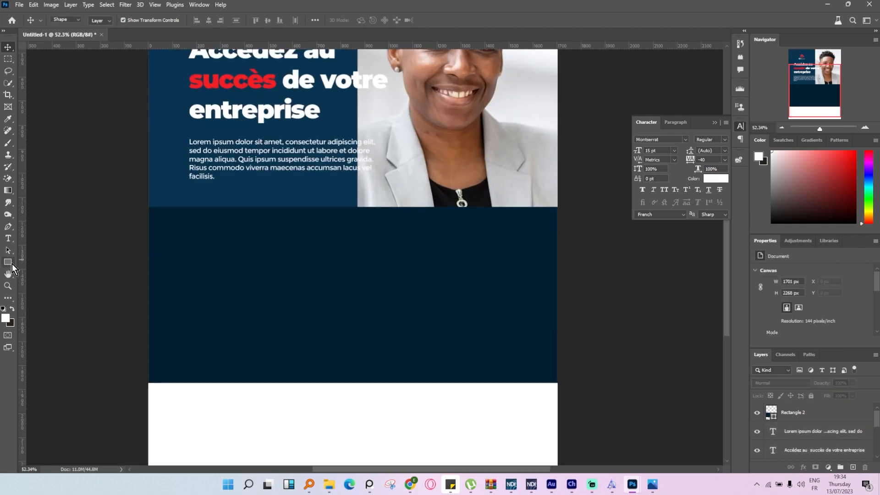
pyautogui.moveTo(200, 239); pyautogui.dragTo(300, 296)
pyautogui.press('v')
pyautogui.moveTo(265, 267); pyautogui.dragTo(264, 331)
# Widen both white rectangles together to about 645 px, keeping their height.
pyautogui.keyDown('shift'); pyautogui.click(277, 275); pyautogui.keyUp('shift')
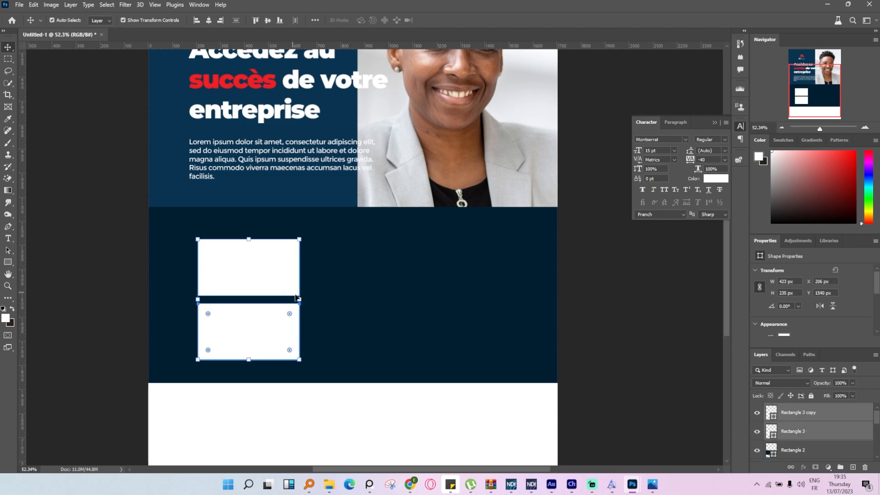
pyautogui.moveTo(300, 302); pyautogui.dragTo(345, 304)
pyautogui.click(453, 21)
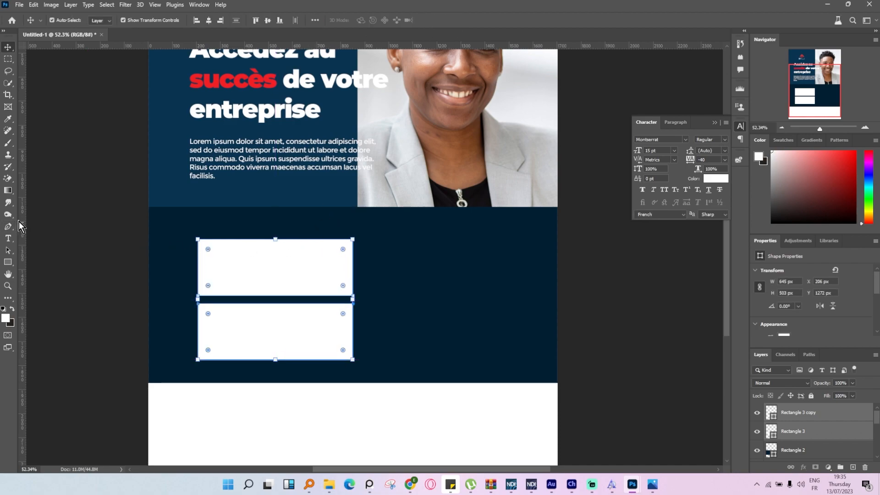
# Place two vertical guides as side margins, one at the heading's left edge and one near the poster's right edge.
pyautogui.moveTo(19, 221); pyautogui.dragTo(189, 248)
pyautogui.moveTo(22, 244); pyautogui.dragTo(538, 290)
# Reposition the portrait photo behind the panels to about X -203 px, Y -202 px.
pyautogui.scroll(2, 550, 281)
pyautogui.scroll(1, 552, 281)
pyautogui.moveTo(486, 150); pyautogui.dragTo(499, 151)
pyautogui.scroll(3, 499, 150)
pyautogui.scroll(-4, 487, 187)
pyautogui.scroll(-1, 486, 187)
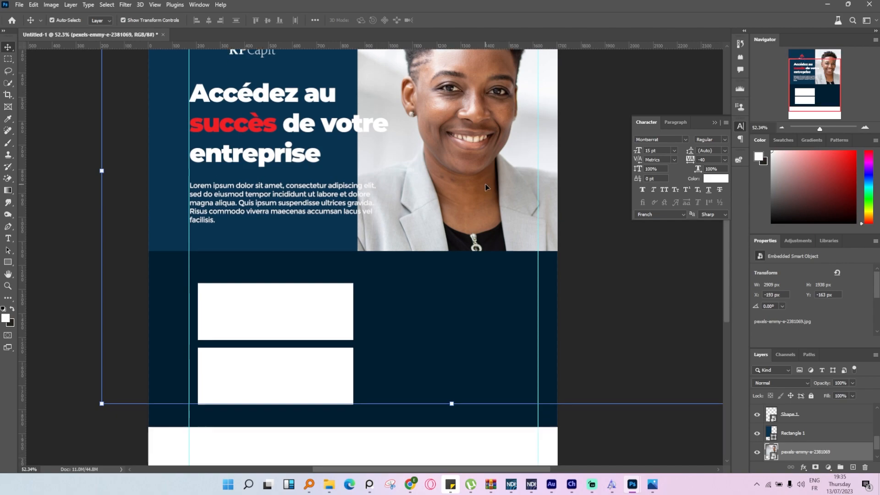
pyautogui.scroll(5, 486, 187)
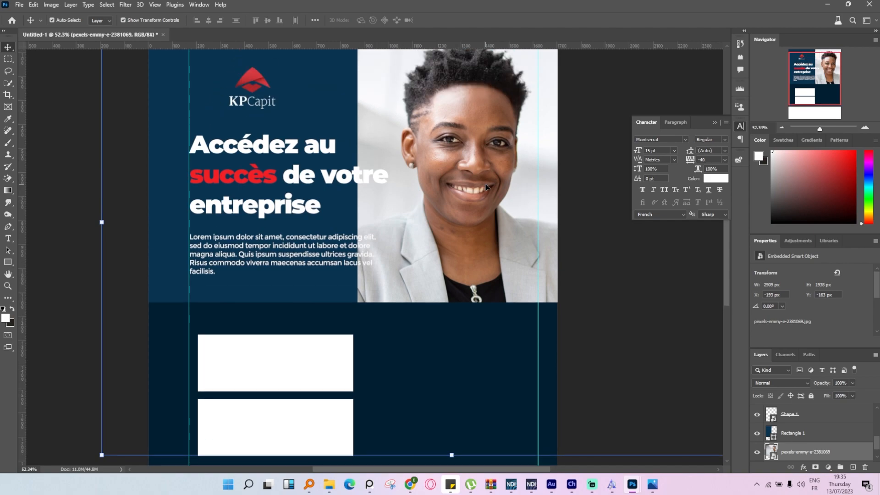
pyautogui.moveTo(483, 183); pyautogui.dragTo(480, 171)
pyautogui.scroll(-6, 480, 171)
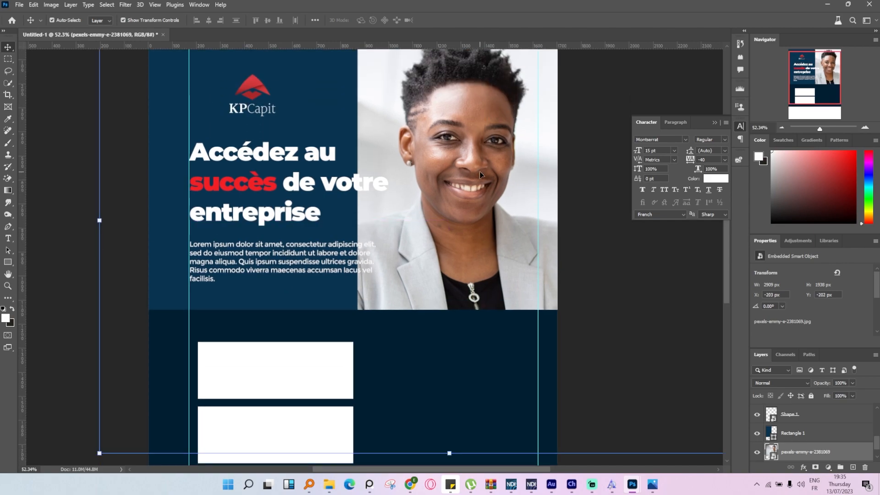
# Duplicate the two white rectangles to the right so the copies end at the right-hand guide, at X 974 px.
pyautogui.click(263, 301)
pyautogui.keyDown('shift'); pyautogui.click(263, 371); pyautogui.keyUp('shift')
pyautogui.moveTo(255, 365); pyautogui.dragTo(439, 375)
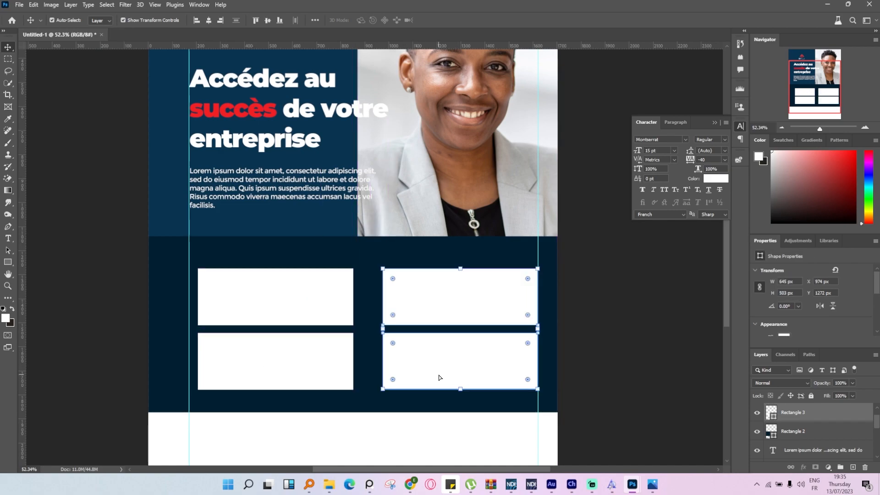
# Round the corners of all four white rectangles together.
pyautogui.keyDown('shift'); pyautogui.click(337, 312); pyautogui.keyUp('shift')
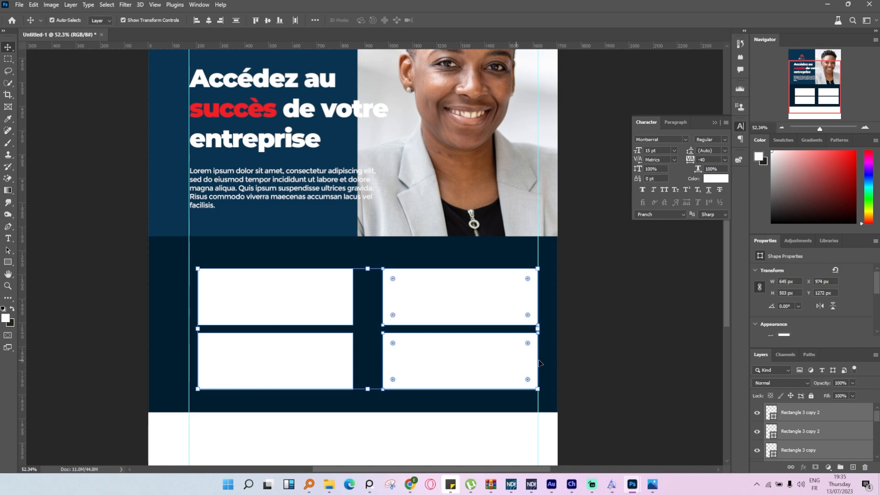
pyautogui.click(613, 343)
pyautogui.click(506, 299)
pyautogui.keyDown('shift'); pyautogui.click(498, 368); pyautogui.keyUp('shift')
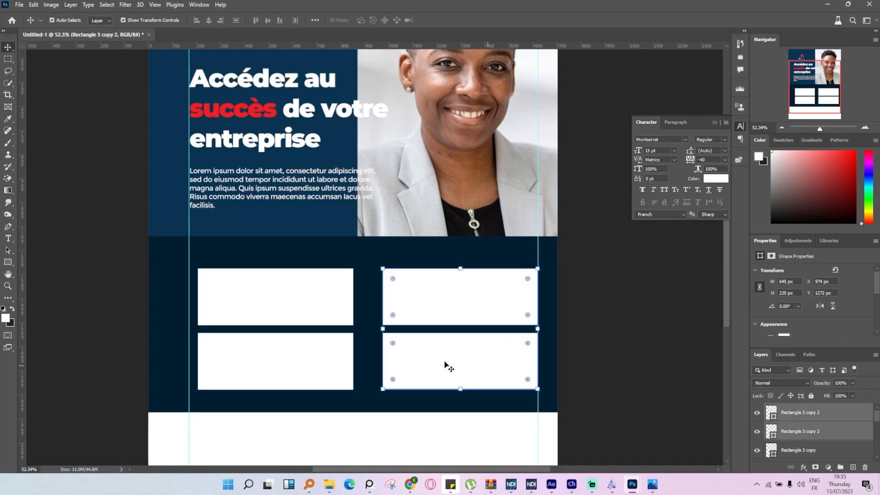
pyautogui.keyDown('shift'); pyautogui.click(322, 364); pyautogui.keyUp('shift')
pyautogui.keyDown('shift'); pyautogui.click(326, 299); pyautogui.keyUp('shift')
pyautogui.moveTo(344, 281); pyautogui.dragTo(369, 278)
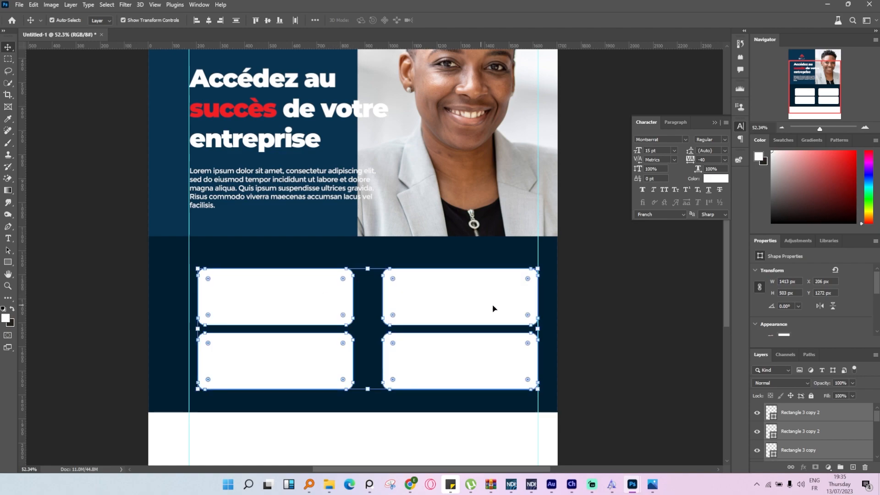
pyautogui.click(568, 310)
pyautogui.scroll(-4, 567, 310)
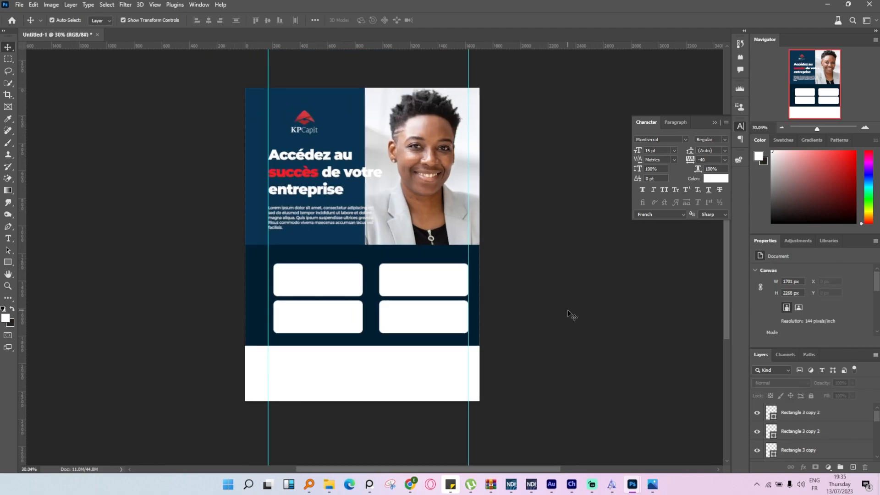
# Shift the two left cards right to X 256 px and narrow all four cards to 85.77% width against the right-hand guide.
pyautogui.scroll(4, 567, 310)
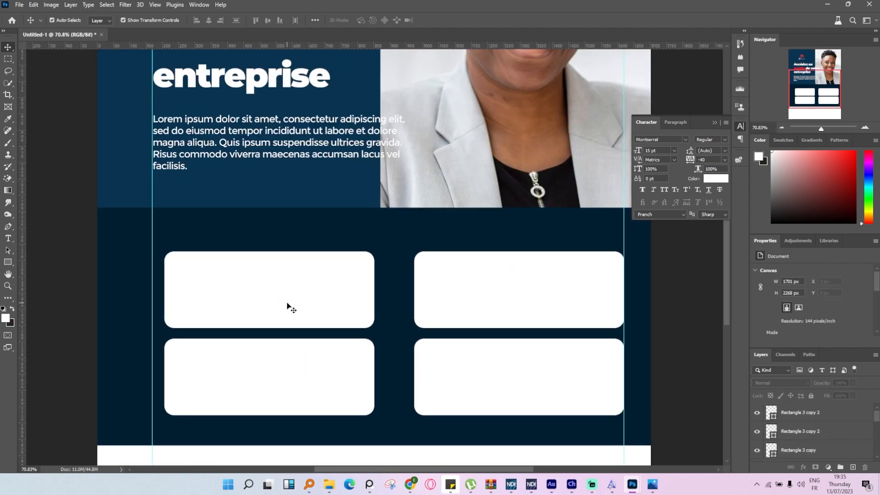
pyautogui.click(288, 306)
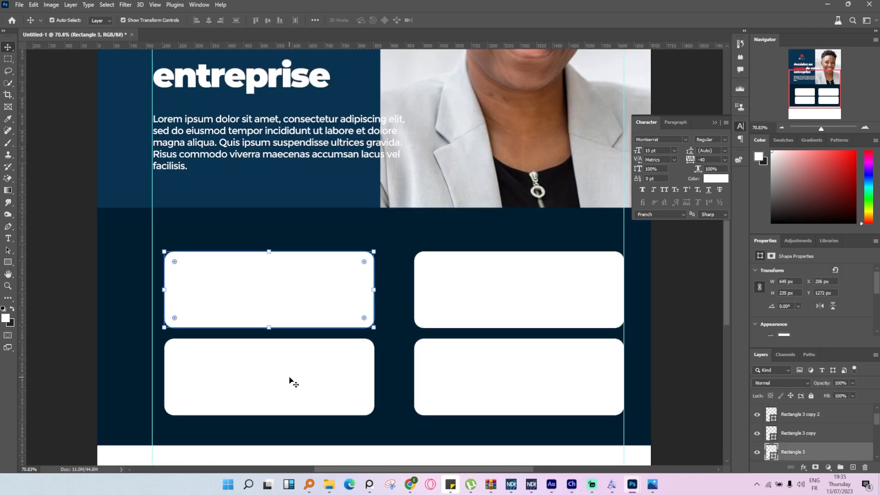
pyautogui.keyDown('shift'); pyautogui.click(290, 380); pyautogui.keyUp('shift')
pyautogui.moveTo(271, 302); pyautogui.dragTo(288, 301)
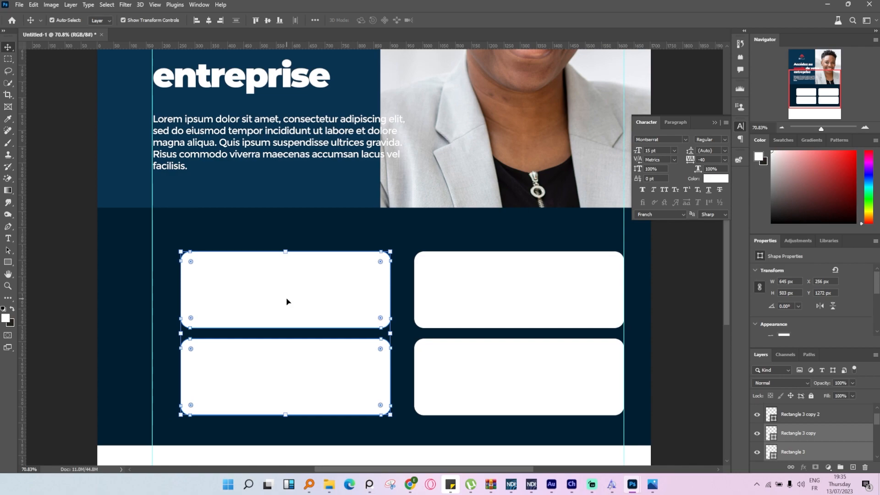
pyautogui.keyDown('shift'); pyautogui.click(492, 306); pyautogui.keyUp('shift')
pyautogui.moveTo(184, 337); pyautogui.dragTo(243, 333)
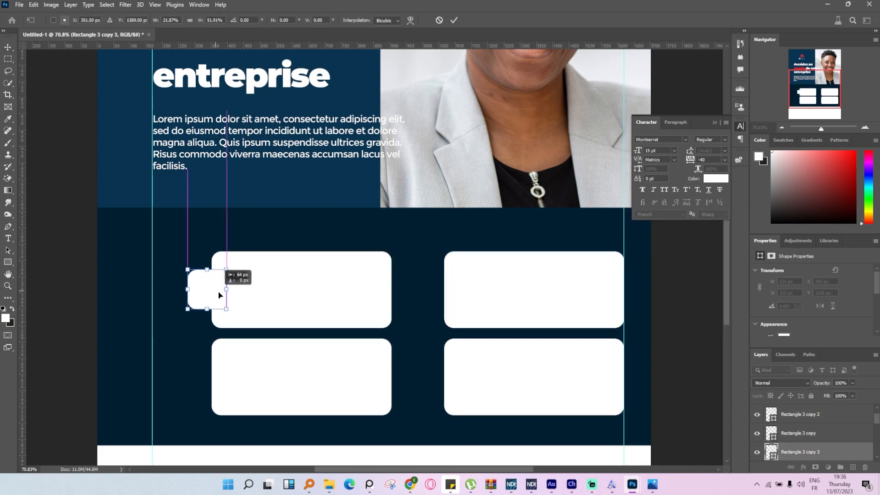
# Make a copy of the upper-left card scaled to about 98 by 99 px, straddling the card's left edge.
pyautogui.moveTo(216, 295); pyautogui.dragTo(228, 305)
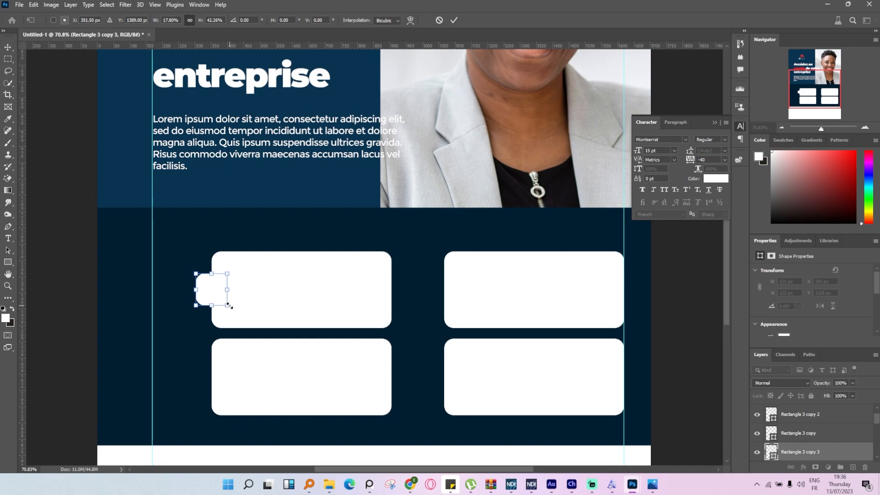
pyautogui.click(451, 22)
pyautogui.scroll(-3, 304, 224)
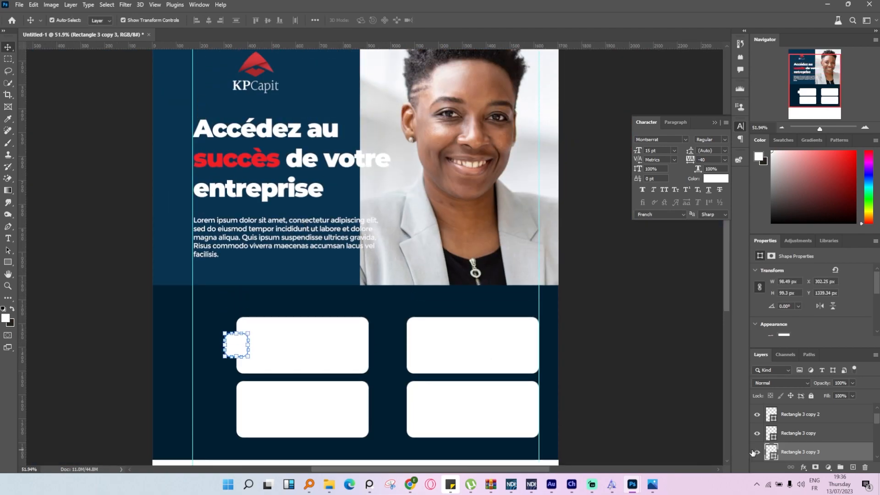
# Fill the small rounded square with the red of the word "succès" (f32025).
pyautogui.doubleClick(769, 451)
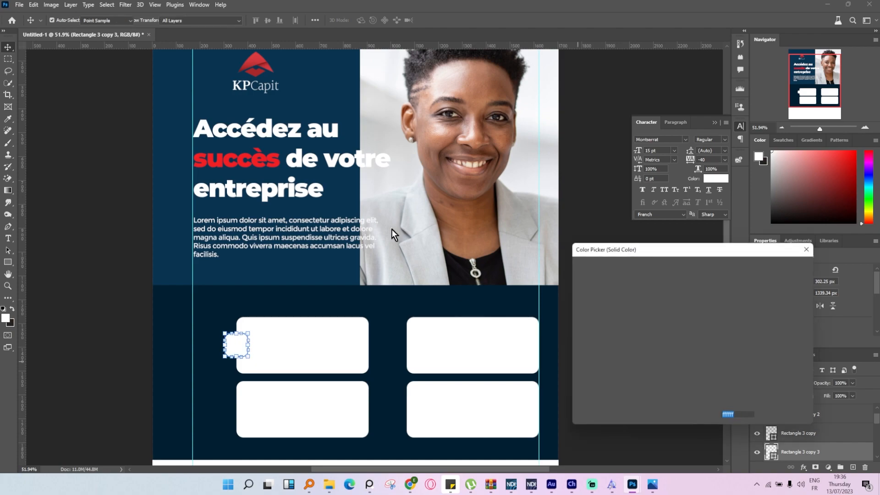
pyautogui.click(243, 156)
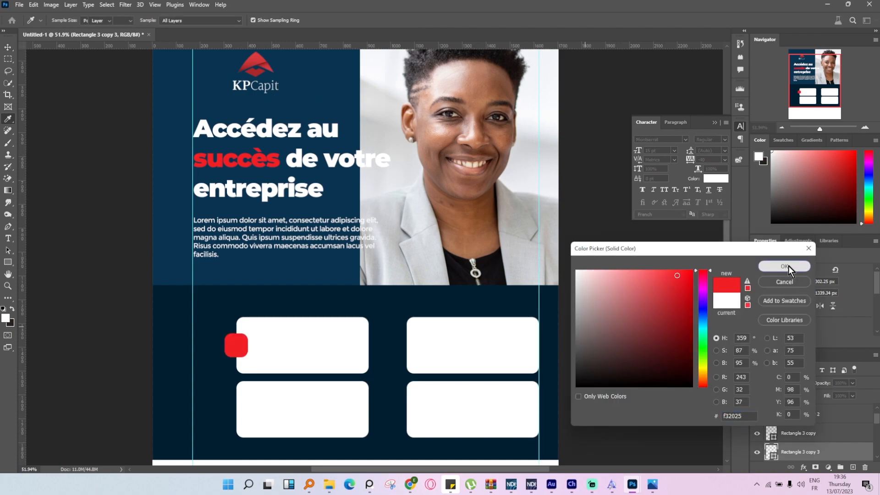
pyautogui.click(789, 266)
pyautogui.hscroll(-2, 379, 393)
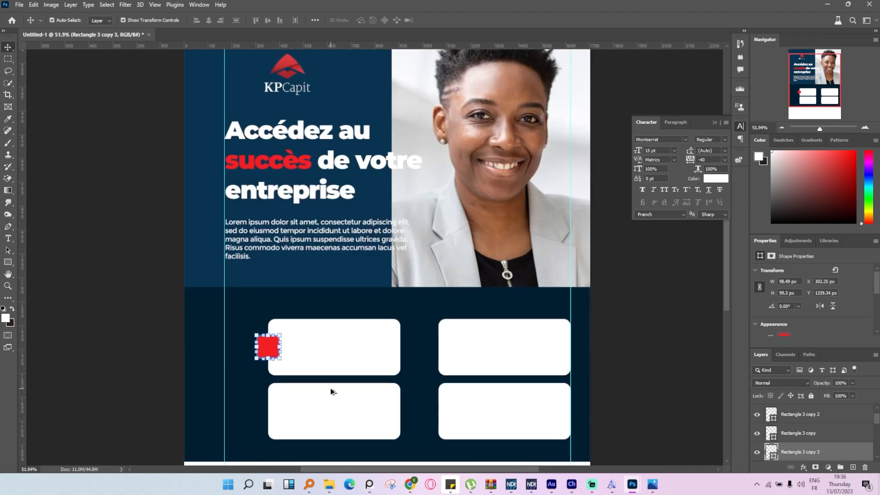
# Duplicate the red square straight down onto the left edge of the lower-left card.
pyautogui.scroll(4, 331, 391)
pyautogui.scroll(-3, 255, 331)
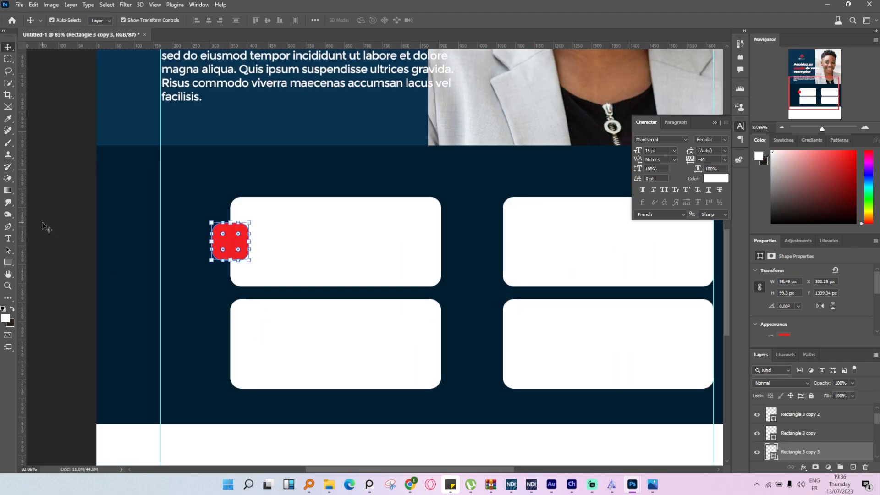
pyautogui.moveTo(236, 227); pyautogui.dragTo(235, 354)
# Bring both red squares in front of the white cards in the layer order.
pyautogui.keyDown('shift'); pyautogui.click(240, 243); pyautogui.keyUp('shift')
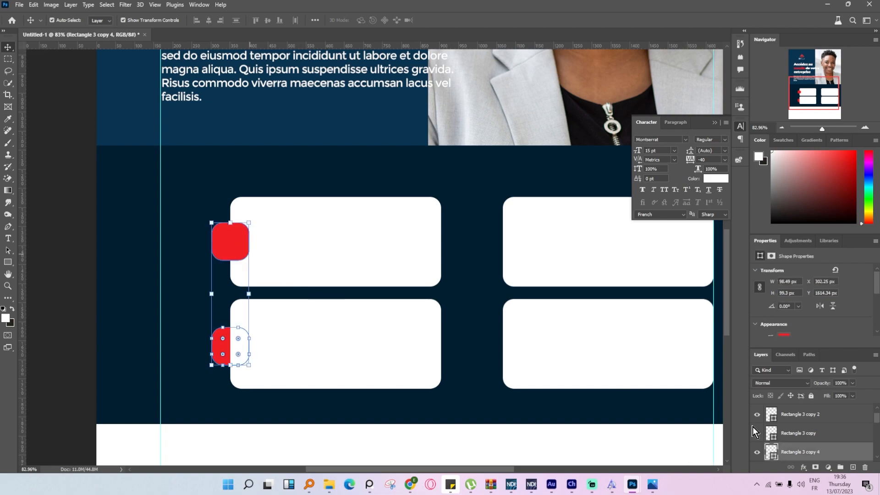
pyautogui.scroll(1, 819, 450)
pyautogui.scroll(-2, 820, 450)
pyautogui.moveTo(819, 450); pyautogui.dragTo(826, 414)
pyautogui.click(164, 243)
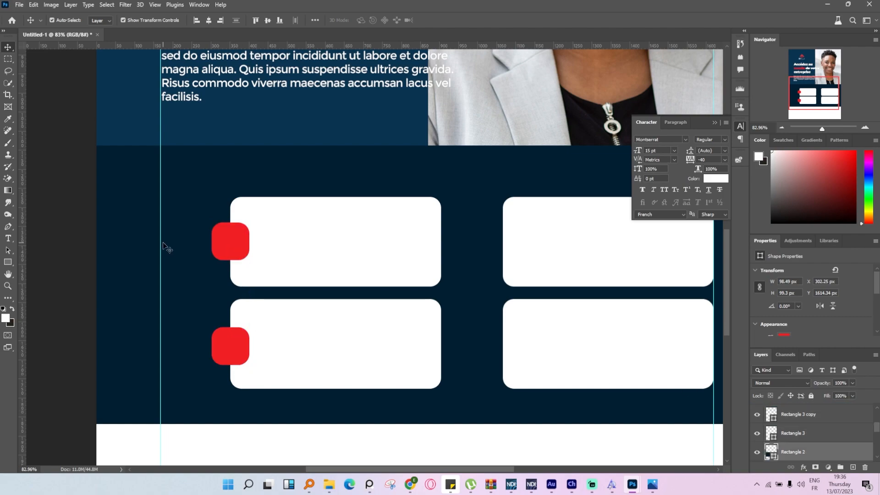
# Duplicate the two red squares onto the left edges of the two right-hand cards.
pyautogui.click(234, 245)
pyautogui.keyDown('shift'); pyautogui.click(233, 348); pyautogui.keyUp('shift')
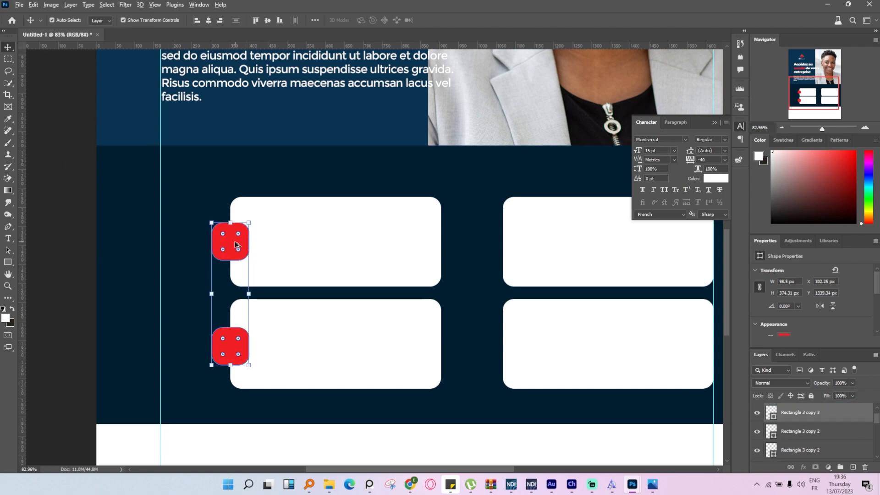
pyautogui.keyDown('alt'); pyautogui.moveTo(228, 245); pyautogui.dragTo(501, 245); pyautogui.keyUp('alt')
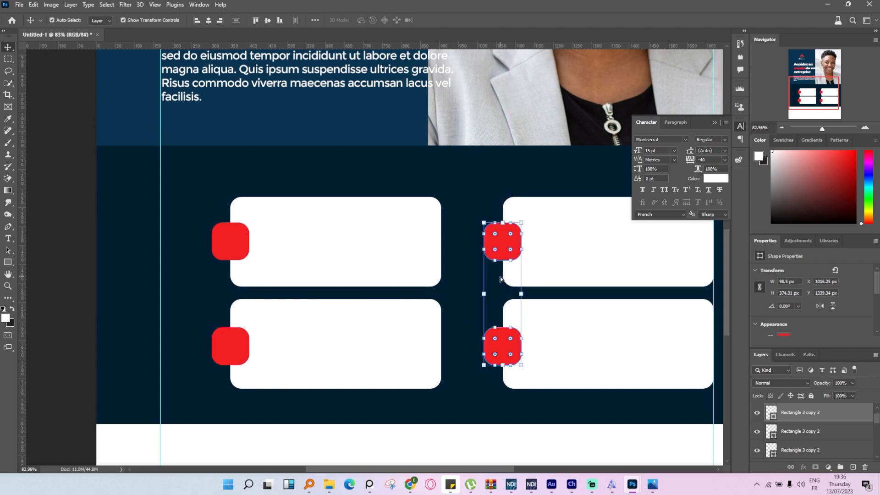
pyautogui.click(66, 220)
# Move all four cards and their red squares together to the left, toward the middle of the navy band.
pyautogui.scroll(-6, 352, 265)
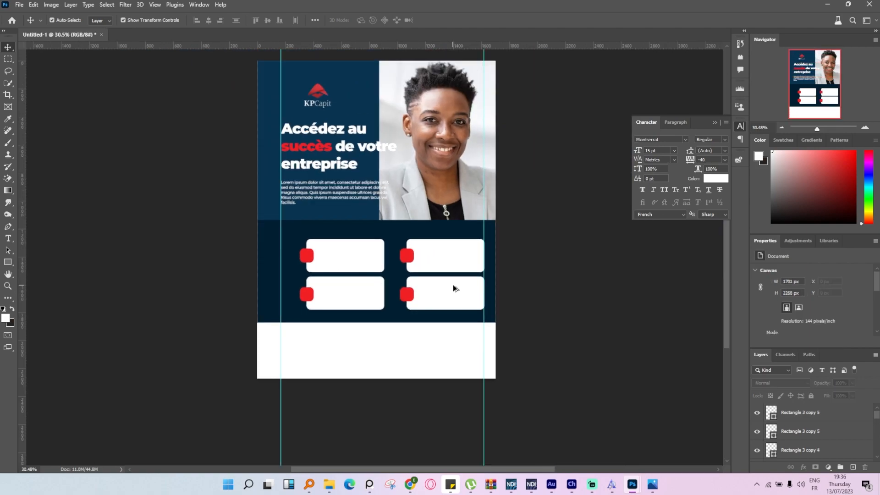
pyautogui.scroll(3, 452, 285)
pyautogui.click(382, 303)
pyautogui.keyDown('shift'); pyautogui.click(442, 299); pyautogui.keyUp('shift')
pyautogui.keyDown('shift'); pyautogui.click(426, 241); pyautogui.keyUp('shift')
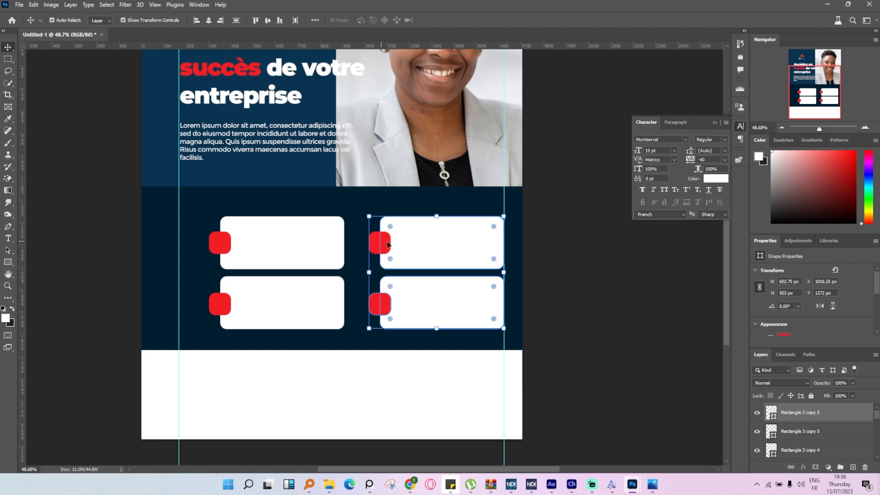
pyautogui.keyDown('shift'); pyautogui.click(385, 245); pyautogui.keyUp('shift')
pyautogui.keyDown('shift'); pyautogui.click(244, 248); pyautogui.keyUp('shift')
pyautogui.keyDown('shift'); pyautogui.click(220, 244); pyautogui.keyUp('shift')
pyautogui.keyDown('shift'); pyautogui.click(251, 316); pyautogui.keyUp('shift')
pyautogui.keyDown('shift'); pyautogui.click(220, 307); pyautogui.keyUp('shift')
pyautogui.moveTo(289, 309); pyautogui.dragTo(271, 309)
pyautogui.click(601, 322)
# Recolour all four white cards with the blue sampled from the upper panel behind the body text.
pyautogui.click(442, 298)
pyautogui.keyDown('shift'); pyautogui.click(440, 243); pyautogui.keyUp('shift')
pyautogui.keyDown('shift'); pyautogui.click(269, 257); pyautogui.keyUp('shift')
pyautogui.keyDown('shift'); pyautogui.click(277, 305); pyautogui.keyUp('shift')
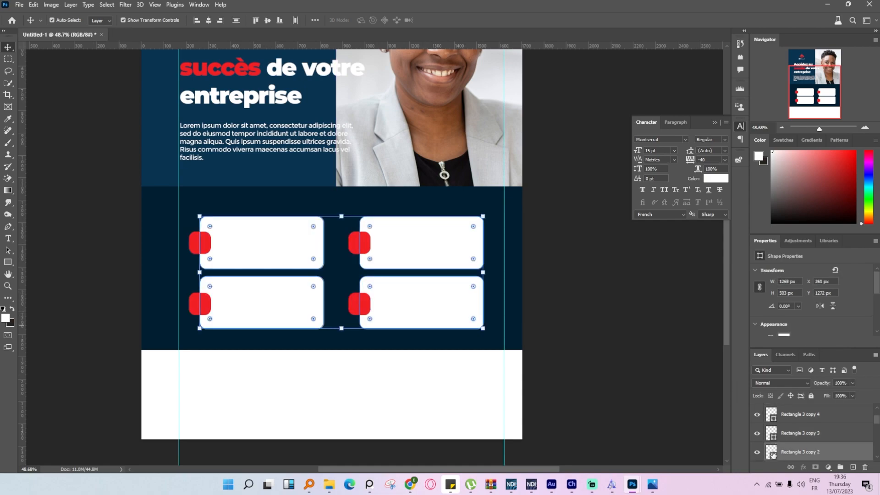
pyautogui.click(9, 262)
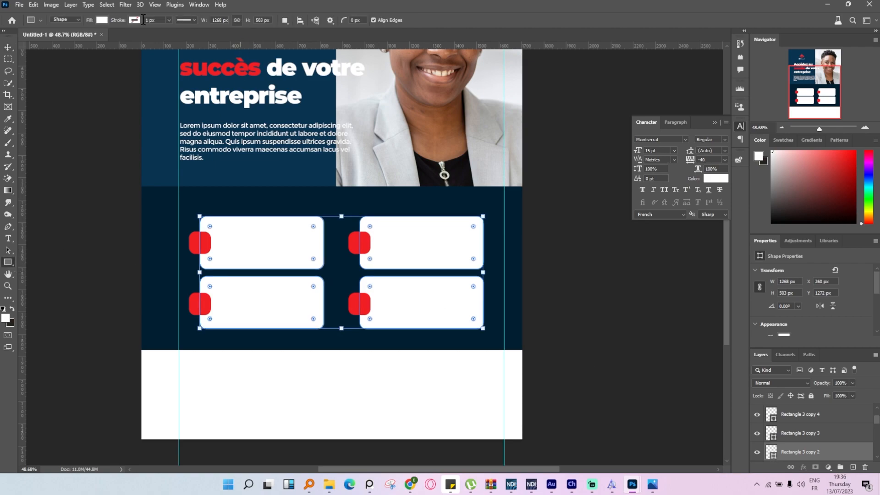
pyautogui.click(103, 20)
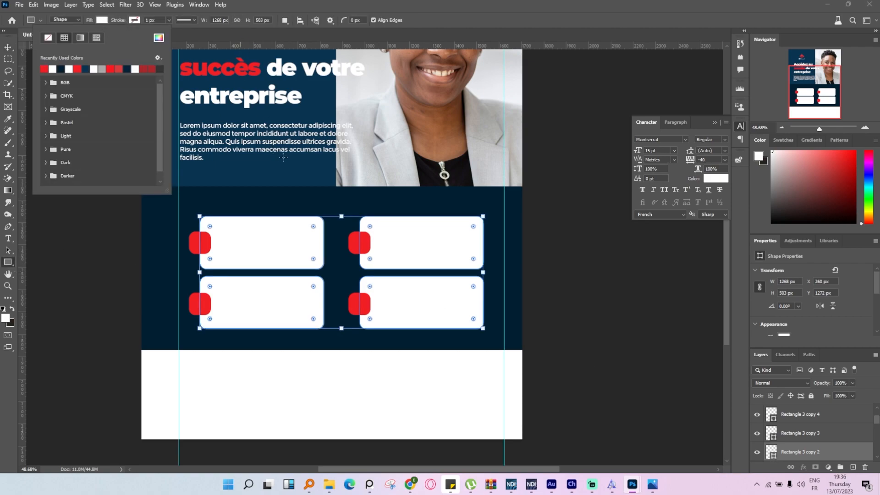
pyautogui.click(156, 40)
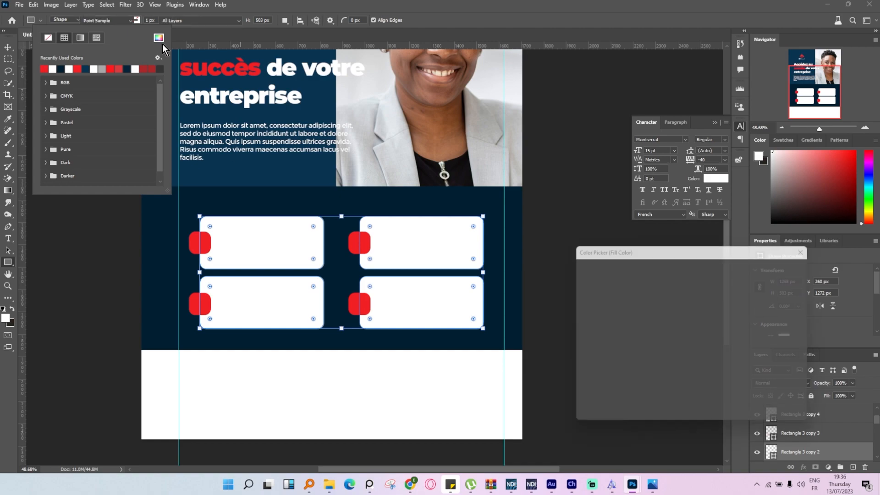
pyautogui.click(266, 158)
pyautogui.click(779, 266)
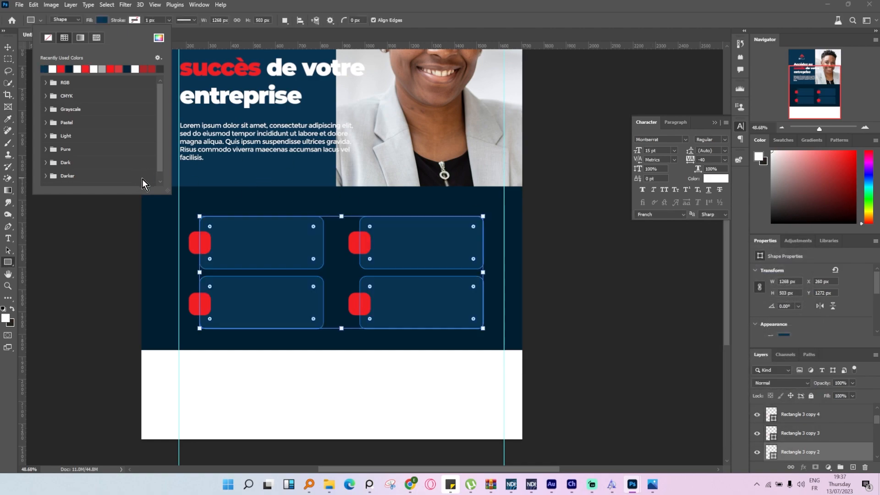
pyautogui.click(4, 46)
pyautogui.click(640, 333)
# Add a Lorem ipsum paragraph at 10 pt inside the upper-left card, extending its text box to fit five lines.
pyautogui.scroll(6, 324, 196)
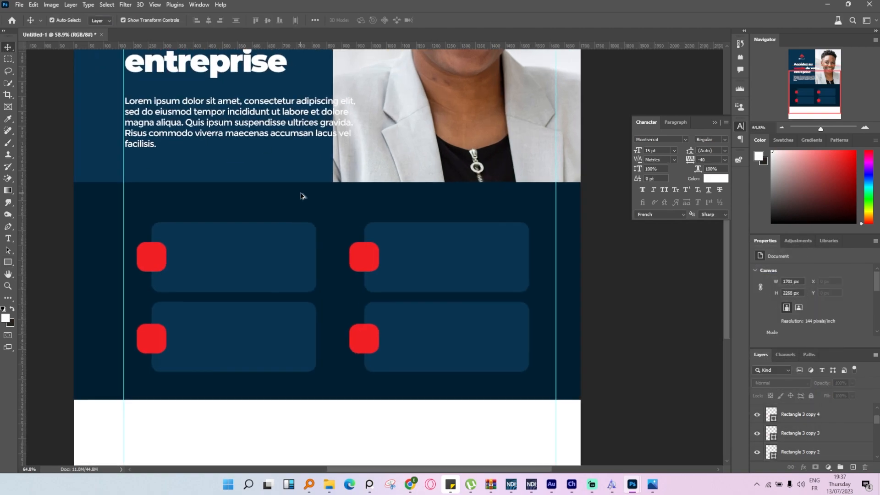
pyautogui.click(8, 240)
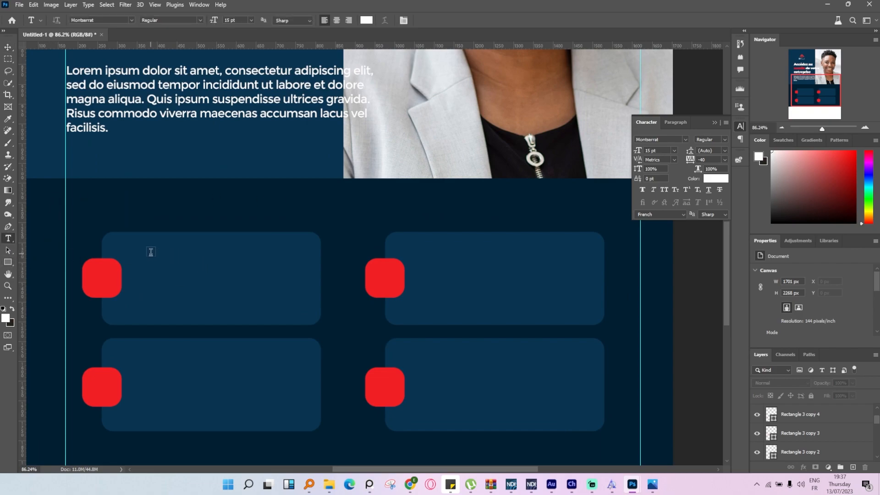
pyautogui.moveTo(153, 250); pyautogui.dragTo(283, 278)
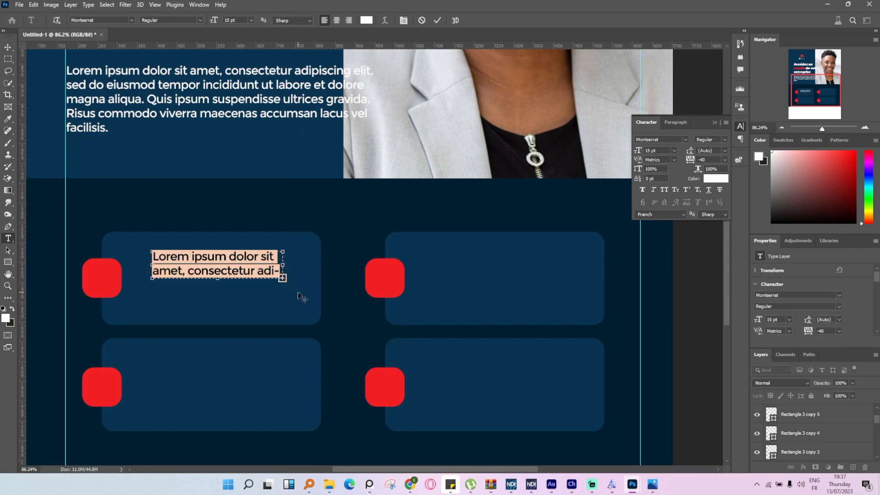
pyautogui.scroll(-5, 234, 18)
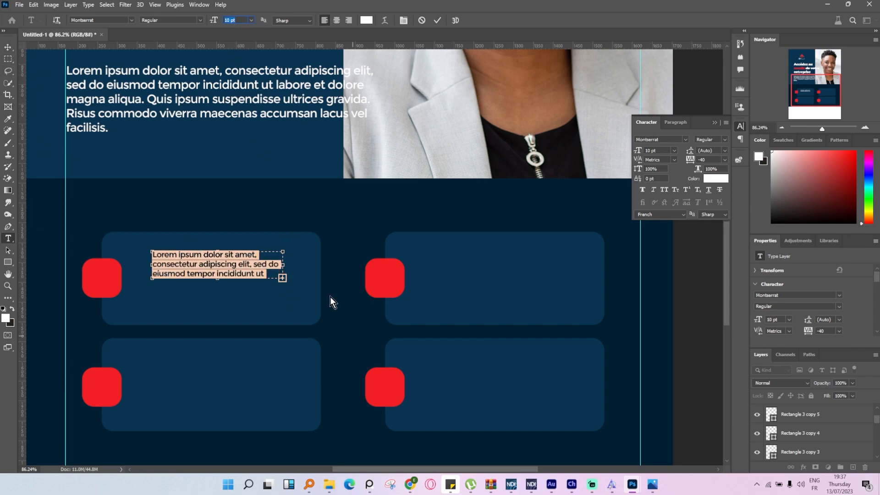
pyautogui.moveTo(282, 278); pyautogui.dragTo(282, 298)
pyautogui.click(8, 47)
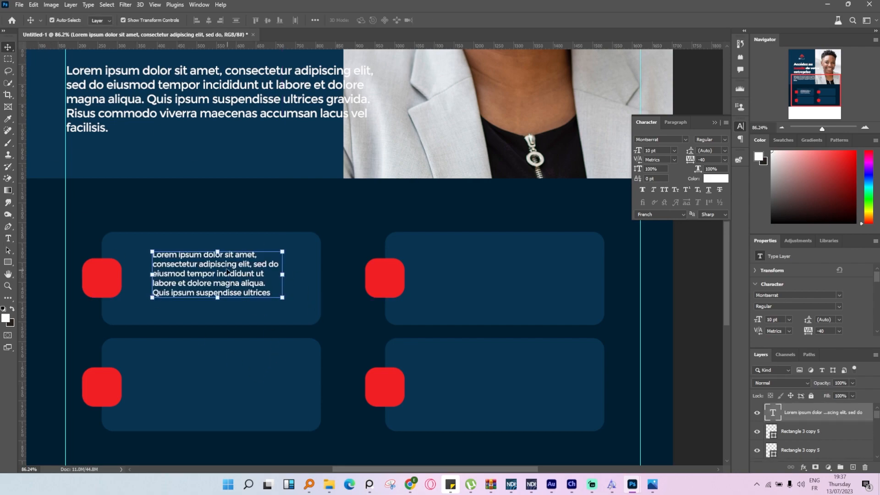
# Duplicate the card paragraph above itself as a heading, set to 17 pt Bold and cropped to the single line "Lorem ipsum dolor".
pyautogui.moveTo(226, 270); pyautogui.dragTo(226, 283)
pyautogui.keyDown('alt'); pyautogui.moveTo(226, 284); pyautogui.dragTo(226, 254); pyautogui.keyUp('alt')
pyautogui.doubleClick(226, 254)
pyautogui.scroll(7, 234, 19)
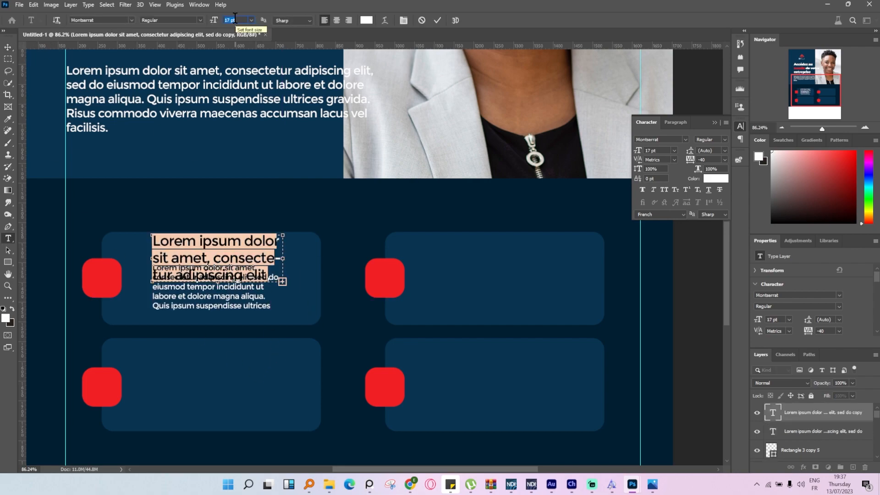
pyautogui.click(724, 142)
pyautogui.click(726, 247)
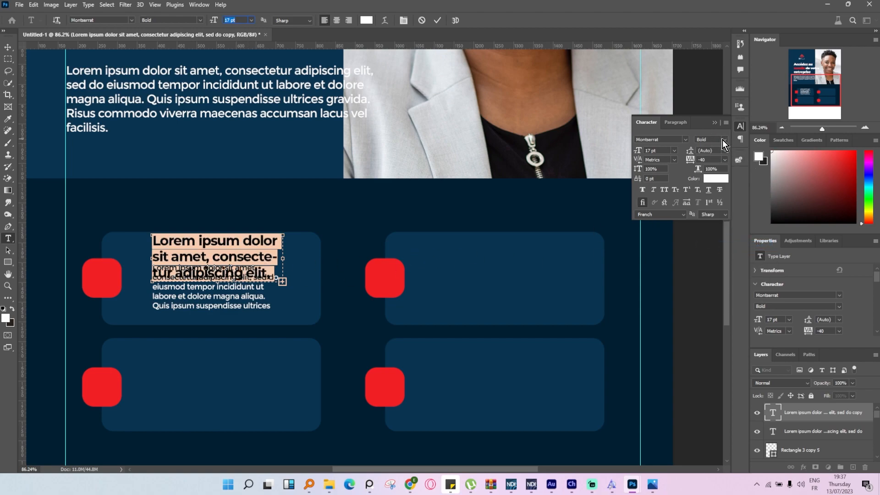
pyautogui.moveTo(282, 281); pyautogui.dragTo(286, 258)
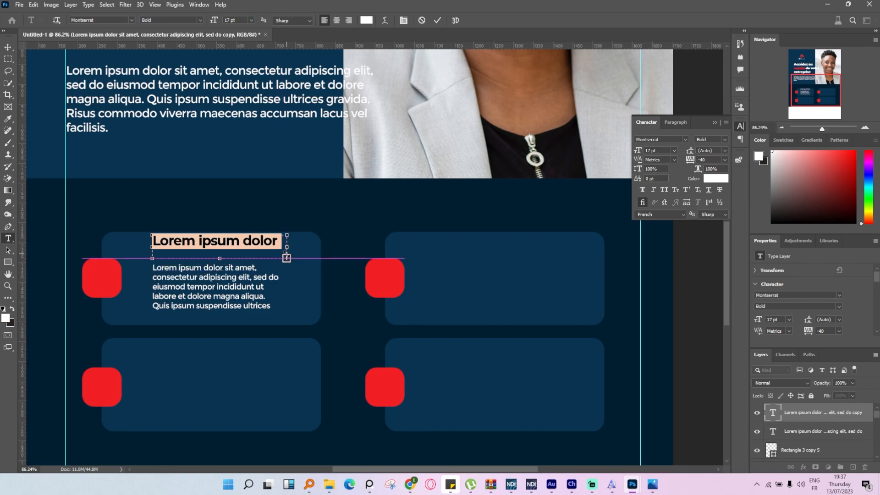
pyautogui.click(8, 50)
# Position the heading close above the paragraph inside the upper-left card.
pyautogui.scroll(1, 220, 290)
pyautogui.moveTo(218, 230); pyautogui.dragTo(217, 245)
pyautogui.click(213, 303)
pyautogui.moveTo(213, 303); pyautogui.dragTo(214, 304)
# Try to duplicate the upper-left card's heading onto the upper-right card.
pyautogui.click(239, 244)
pyautogui.keyDown('shift'); pyautogui.click(238, 244); pyautogui.keyUp('shift')
pyautogui.moveTo(239, 244); pyautogui.dragTo(462, 274)
pyautogui.scroll(-3, 228, 245)
pyautogui.scroll(2, 229, 252)
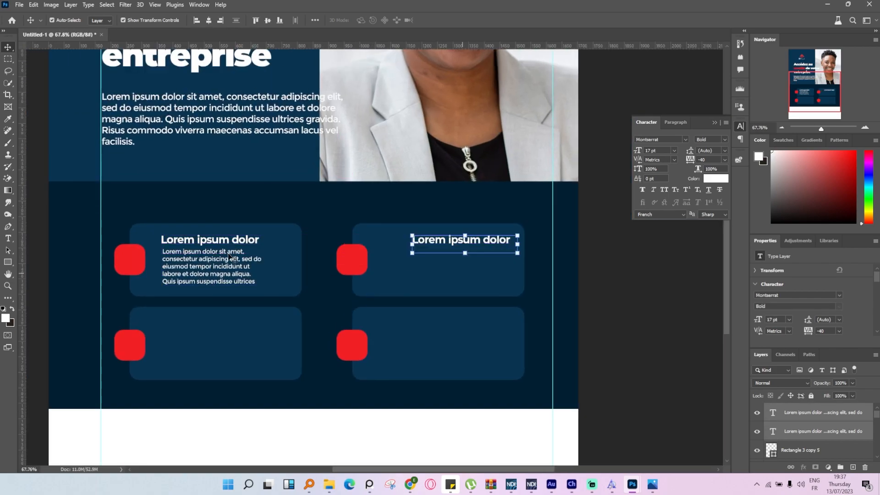
pyautogui.hotkey('ctrl', 'z')
# Duplicate the heading and paragraph of the upper-left card together onto the upper-right card.
pyautogui.click(230, 253)
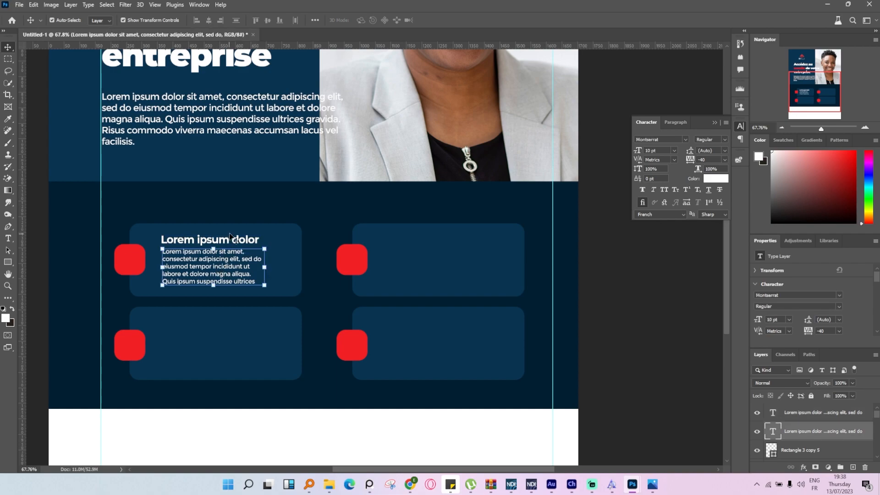
pyautogui.scroll(1, 231, 238)
pyautogui.keyDown('shift'); pyautogui.click(231, 238); pyautogui.keyUp('shift')
pyautogui.scroll(-2, 231, 237)
pyautogui.moveTo(239, 246); pyautogui.dragTo(452, 264)
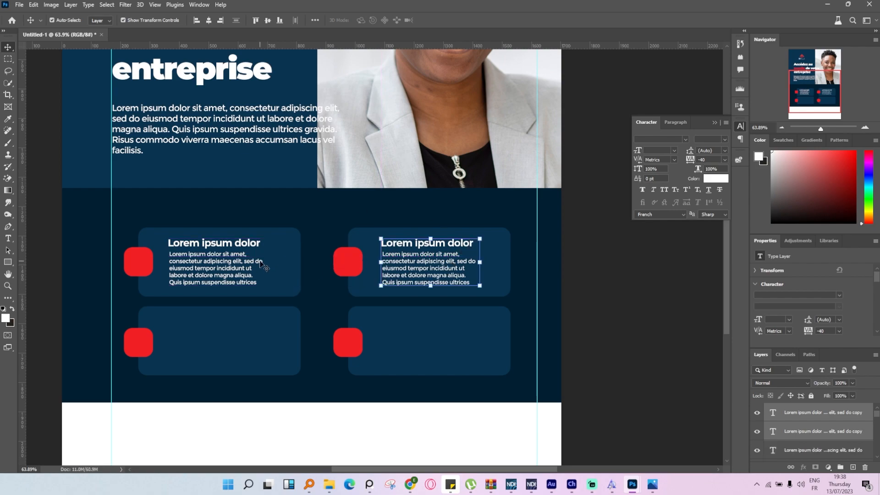
# Duplicate the headings and paragraphs of both upper cards straight down onto the two lower cards.
pyautogui.keyDown('shift'); pyautogui.click(247, 250); pyautogui.keyUp('shift')
pyautogui.moveTo(233, 260); pyautogui.dragTo(224, 340)
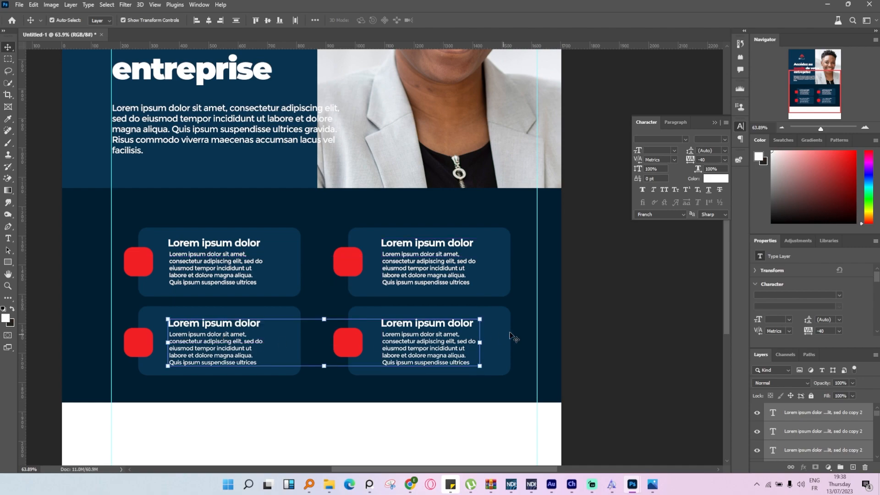
pyautogui.click(611, 311)
pyautogui.scroll(-5, 517, 268)
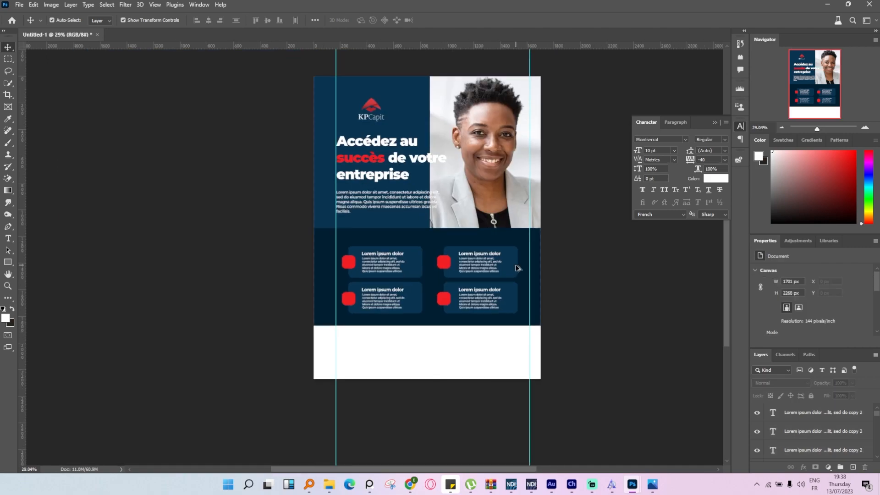
# Move all four cards with their red squares and texts slightly up within the navy band.
pyautogui.scroll(3, 517, 268)
pyautogui.moveTo(590, 385); pyautogui.dragTo(197, 236)
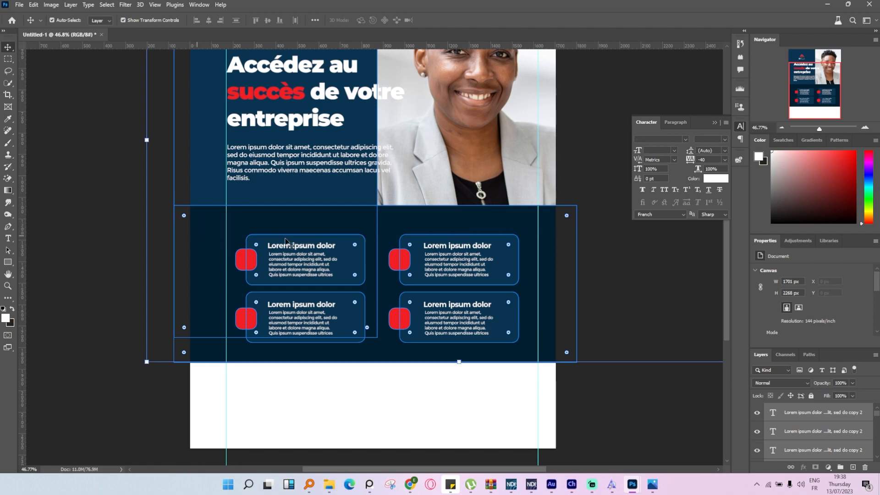
pyautogui.keyDown('shift'); pyautogui.click(388, 226); pyautogui.keyUp('shift')
pyautogui.moveTo(453, 249); pyautogui.dragTo(461, 259)
pyautogui.keyDown('shift'); pyautogui.click(483, 156); pyautogui.keyUp('shift')
# Shorten the navy band from its lower edge to about 89% of its height so it ends just below the cards.
pyautogui.click(449, 356)
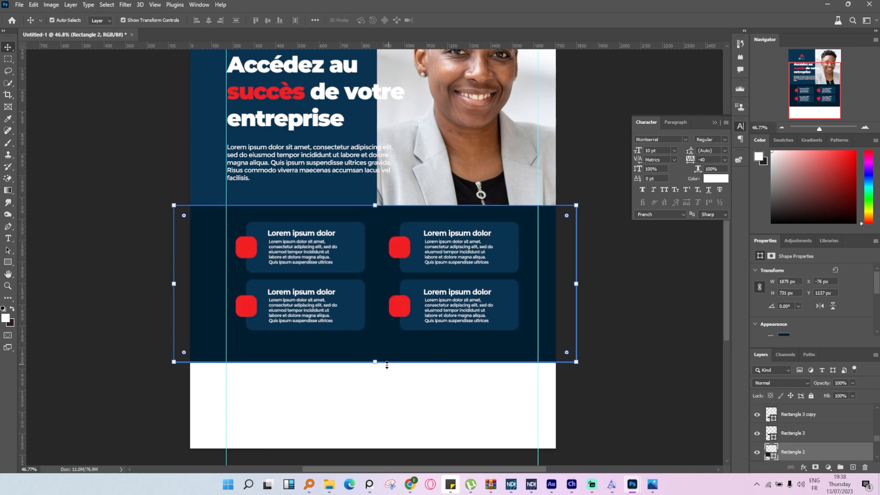
pyautogui.moveTo(380, 357); pyautogui.dragTo(380, 346)
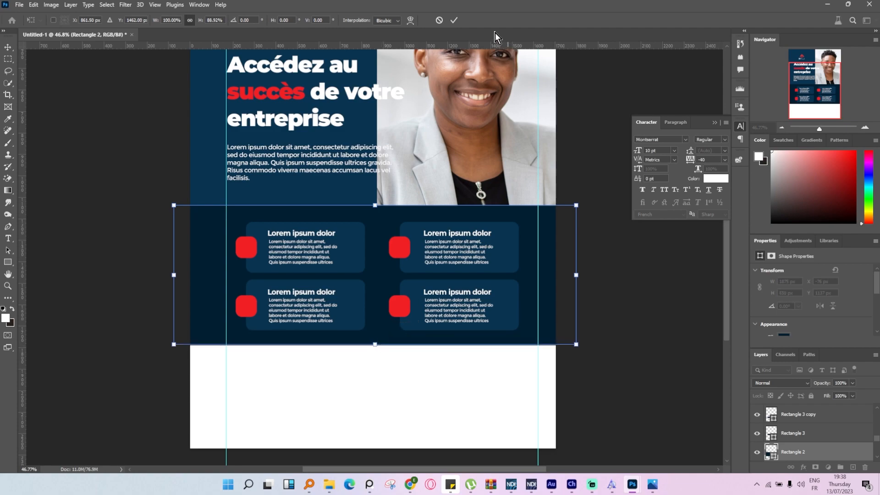
pyautogui.click(454, 21)
pyautogui.scroll(-3, 615, 269)
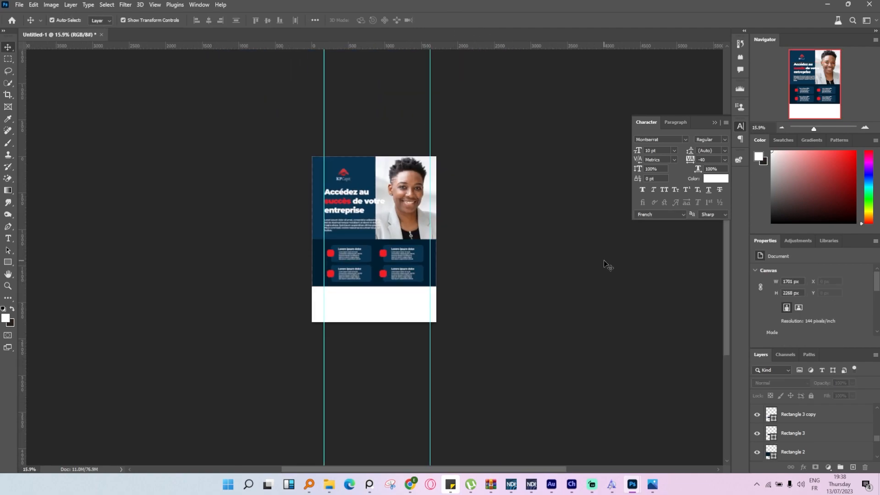
# Duplicate a card heading into the white area below the navy band and colour the copy dark grey 373737.
pyautogui.scroll(3, 415, 371)
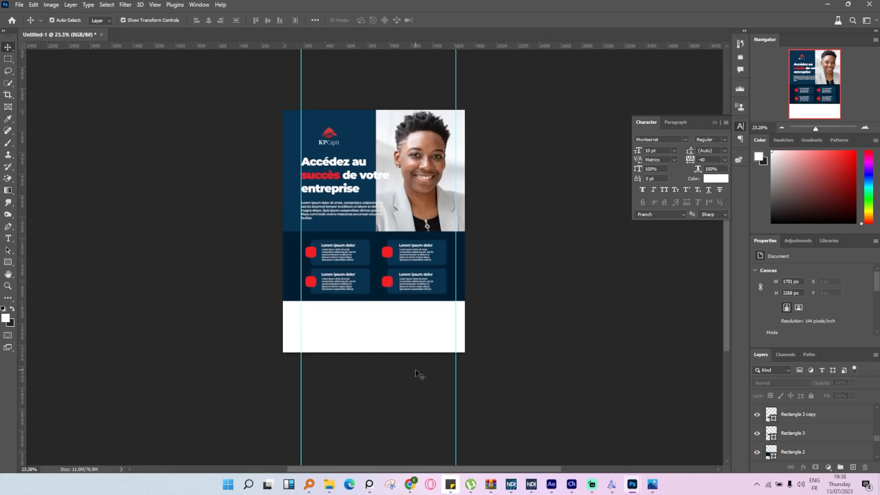
pyautogui.scroll(2, 416, 372)
pyautogui.moveTo(278, 176); pyautogui.dragTo(337, 297)
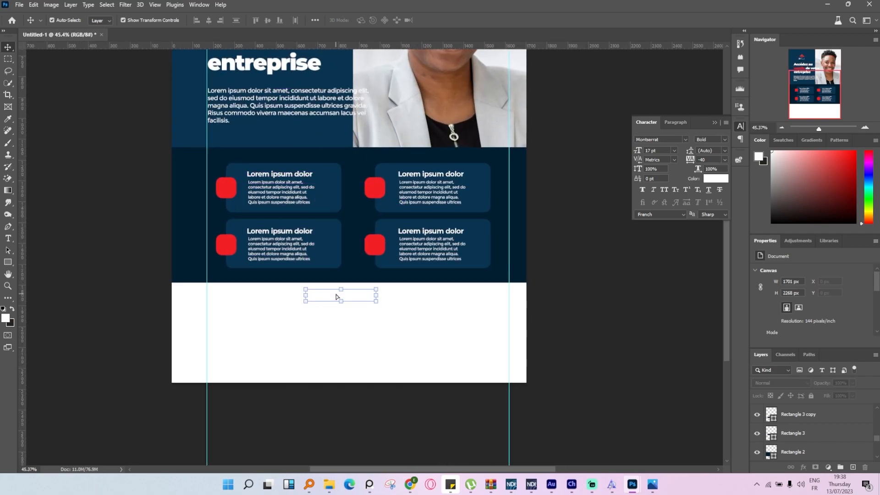
pyautogui.click(10, 244)
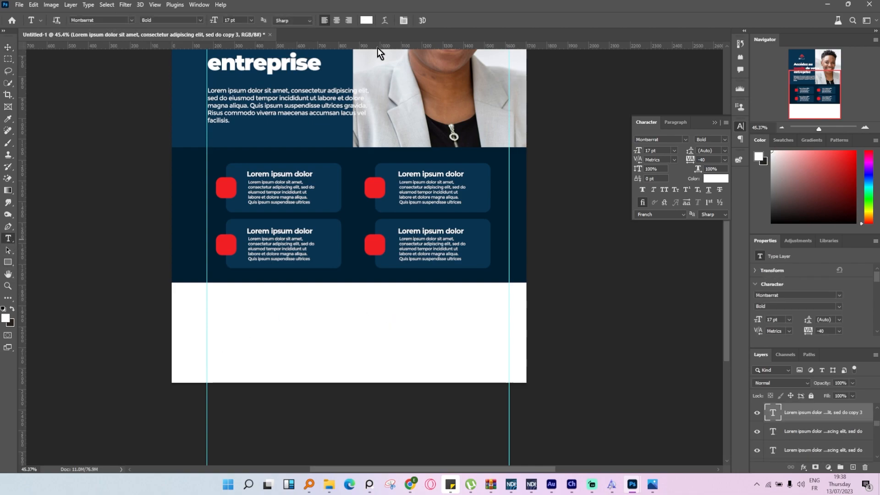
pyautogui.click(370, 21)
pyautogui.write('373737')
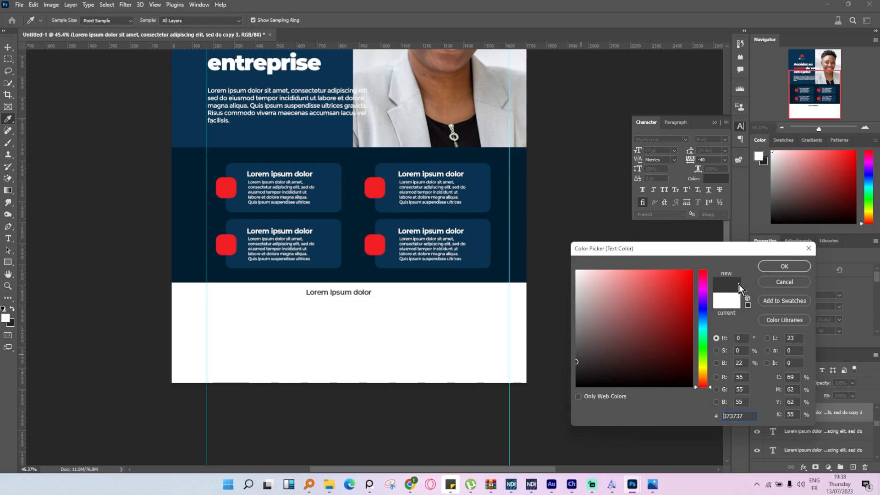
pyautogui.click(770, 267)
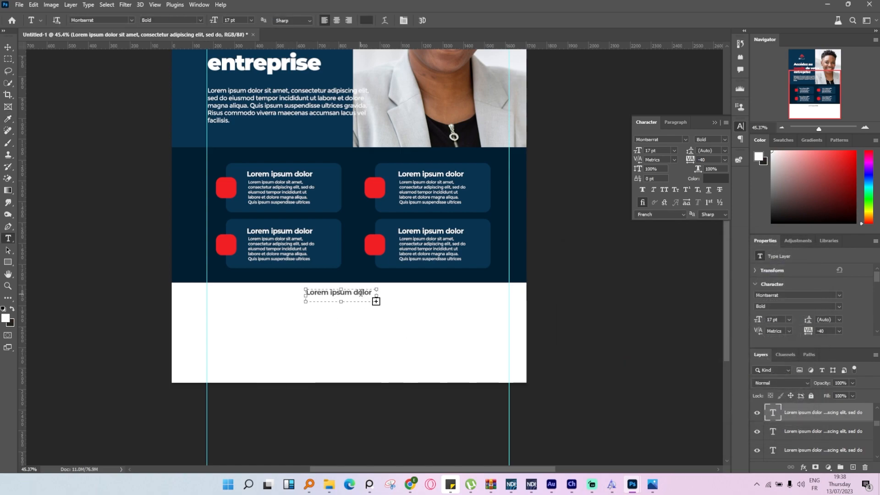
# Widen the dark grey heading's text box and change its text to "Pourtempor incididunt ut labore et" at 31 pt.
pyautogui.moveTo(376, 301); pyautogui.dragTo(468, 301)
pyautogui.hotkey('ctrl', 'a')
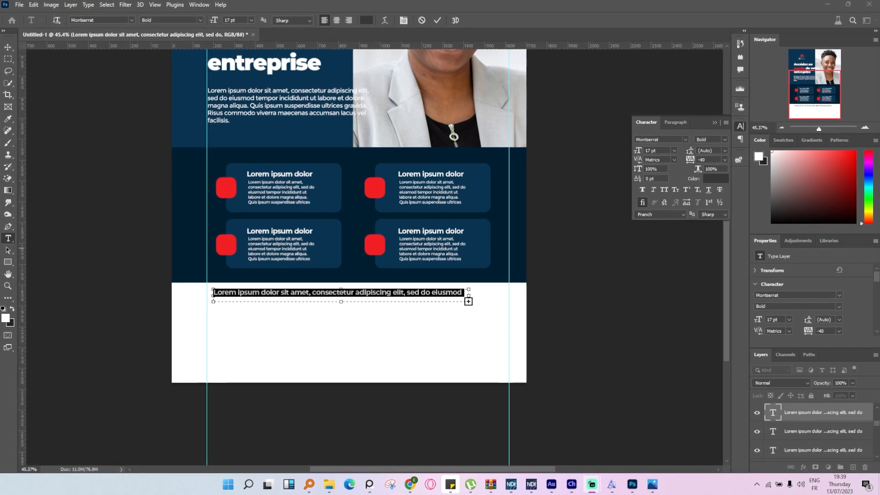
pyautogui.click(423, 312)
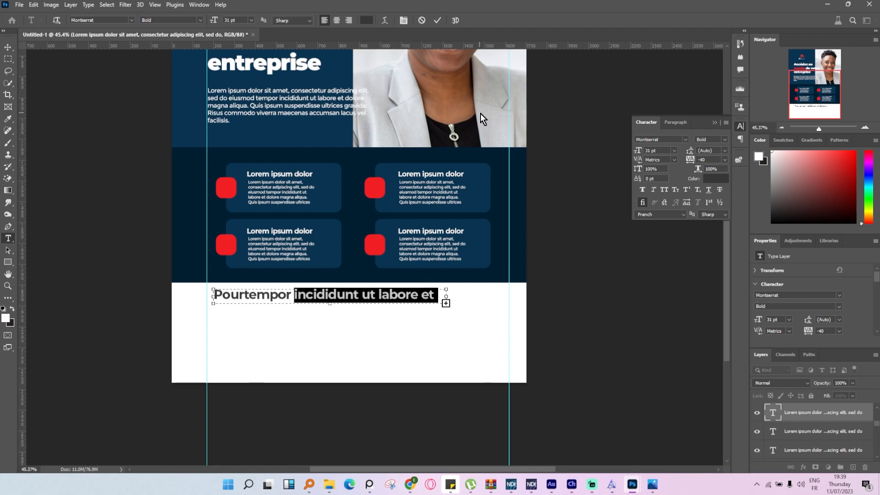
# Colour the words "incididunt ut labore et" with the red f32025 sampled from a card's red square.
pyautogui.click(366, 20)
pyautogui.click(375, 191)
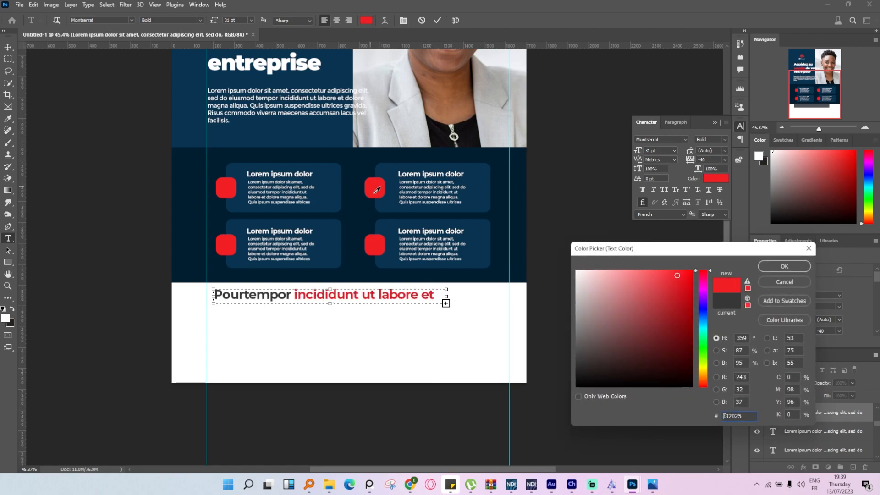
pyautogui.click(774, 267)
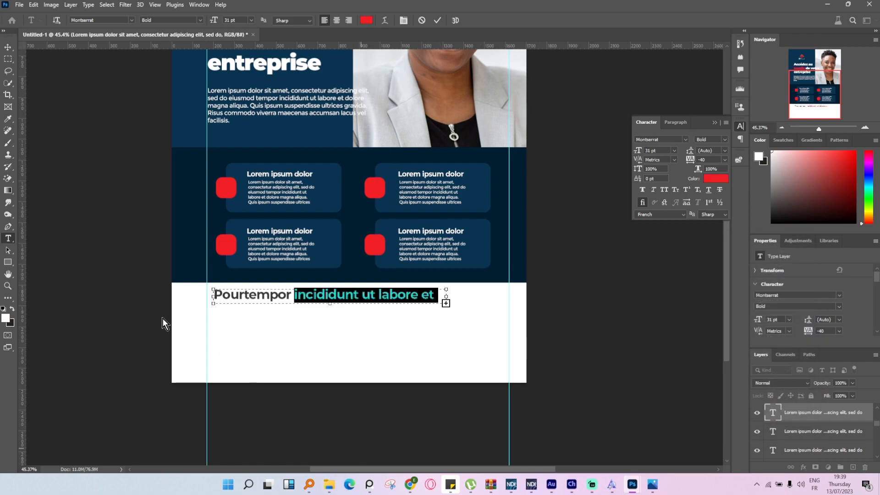
pyautogui.click(10, 47)
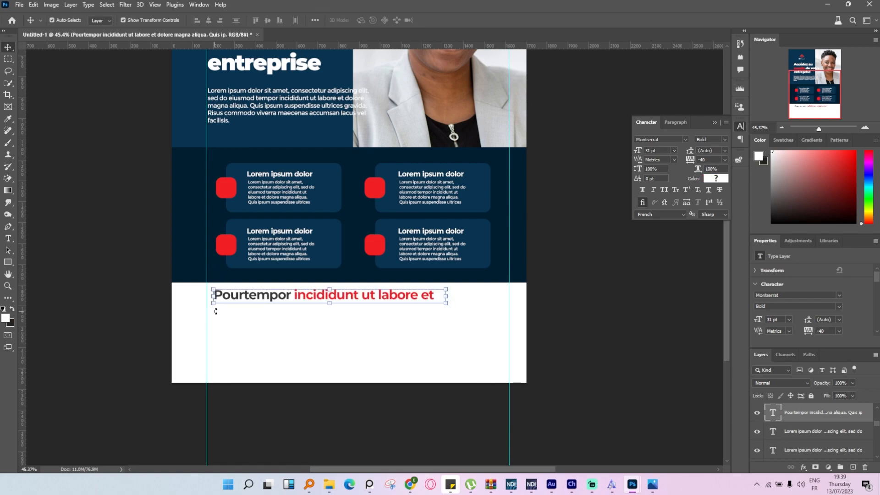
# Scale the two-coloured heading down to 76.36% and centre it at the top of the white area.
pyautogui.moveTo(213, 304); pyautogui.dragTo(239, 299)
pyautogui.moveTo(367, 298); pyautogui.dragTo(378, 297)
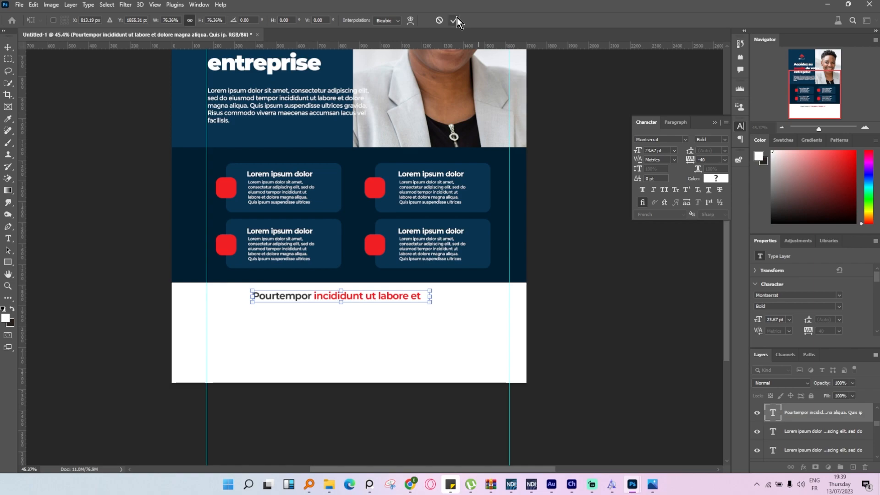
pyautogui.press('Return')
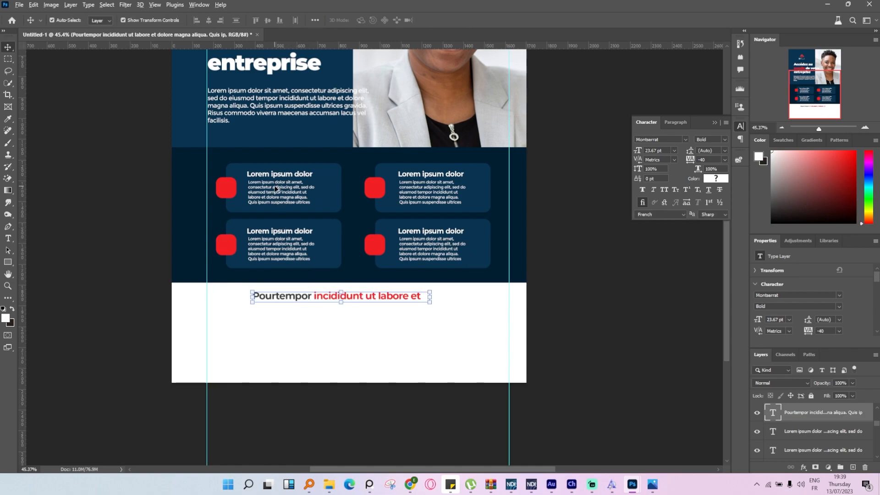
# Duplicate a card's body text into the white area below the heading and colour the copy 1b1b1b.
pyautogui.keyDown('alt'); pyautogui.moveTo(275, 186); pyautogui.dragTo(242, 317); pyautogui.keyUp('alt')
pyautogui.click(8, 238)
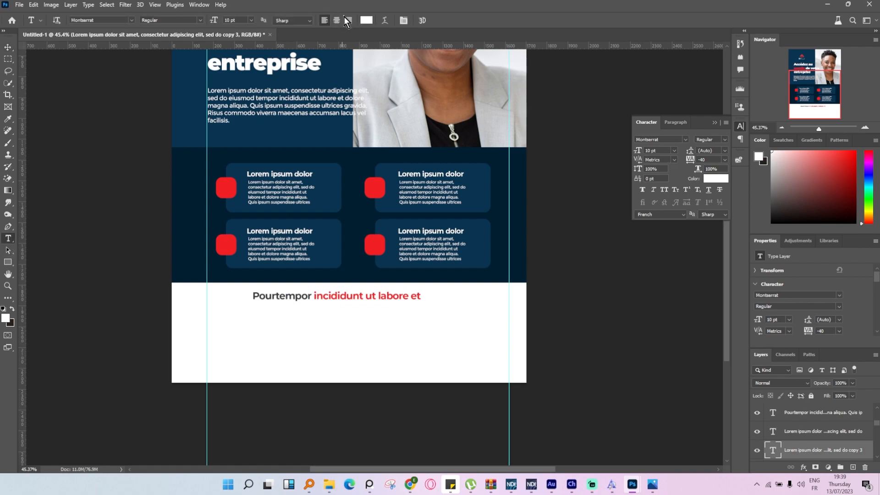
pyautogui.click(343, 16)
pyautogui.click(550, 365)
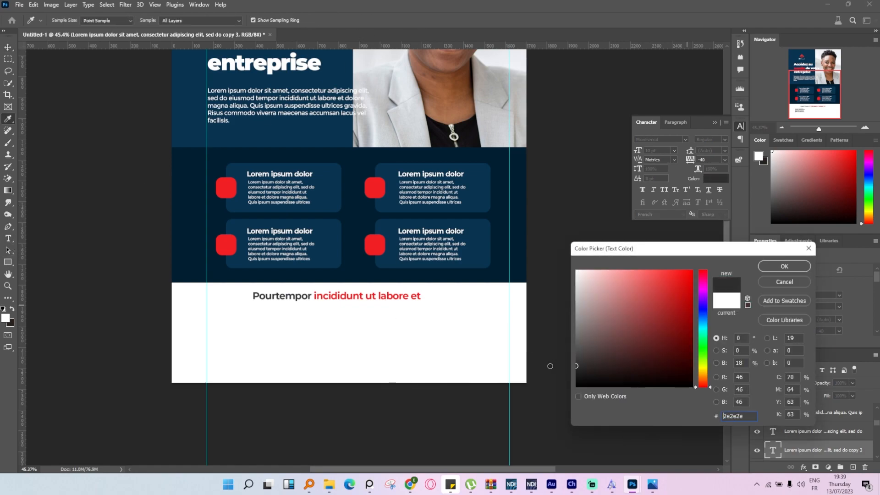
pyautogui.click(545, 372)
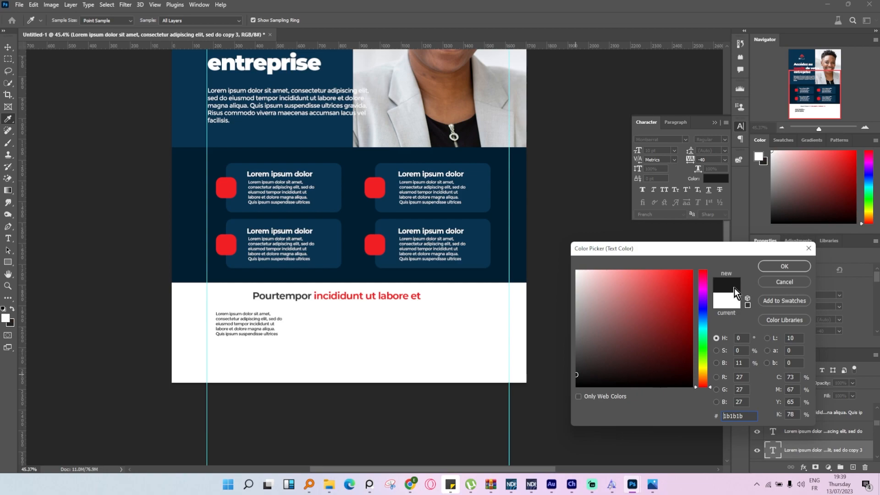
pyautogui.click(774, 266)
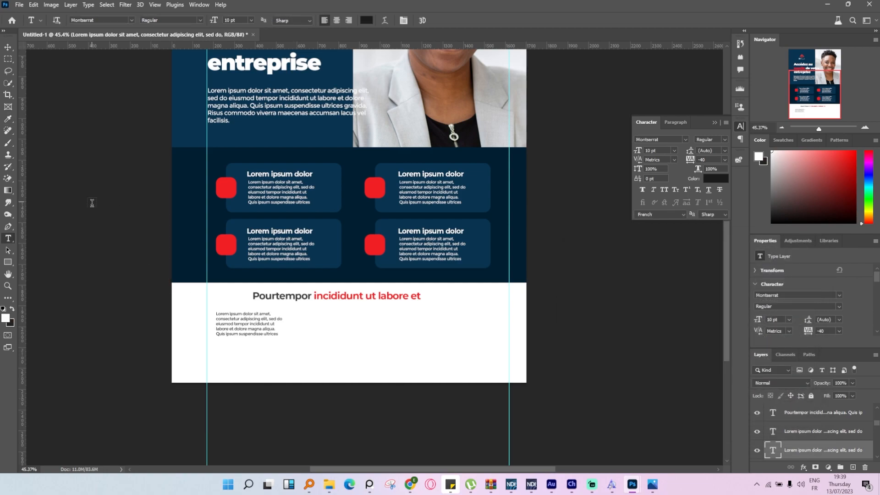
# Set the words "Lorem ipsum" at the start of the dark paragraph to Montserrat Bold.
pyautogui.scroll(6, 256, 338)
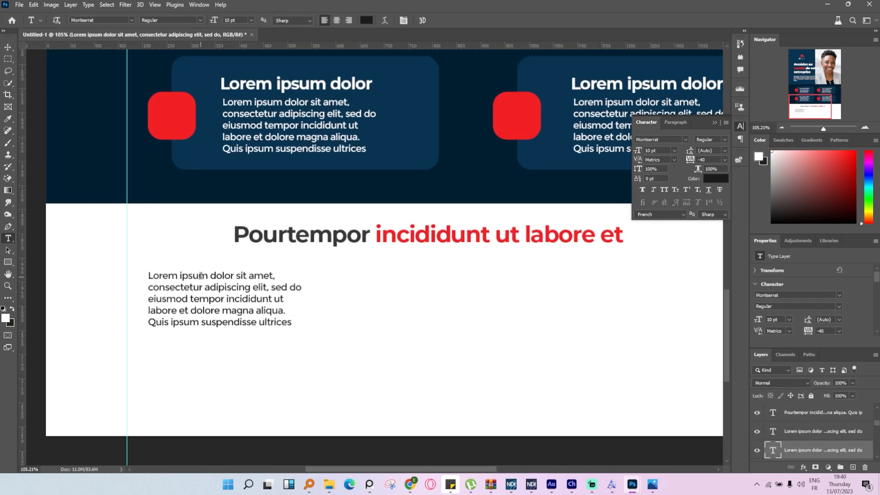
pyautogui.moveTo(209, 274); pyautogui.dragTo(117, 278)
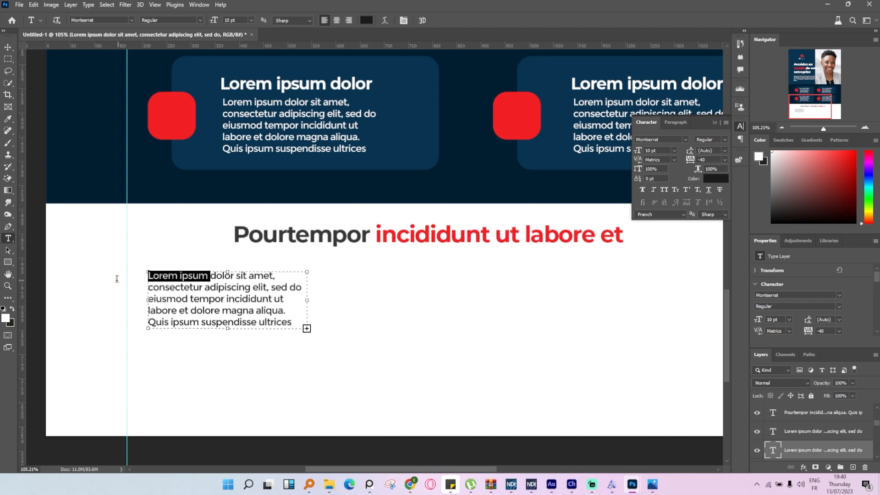
pyautogui.click(726, 140)
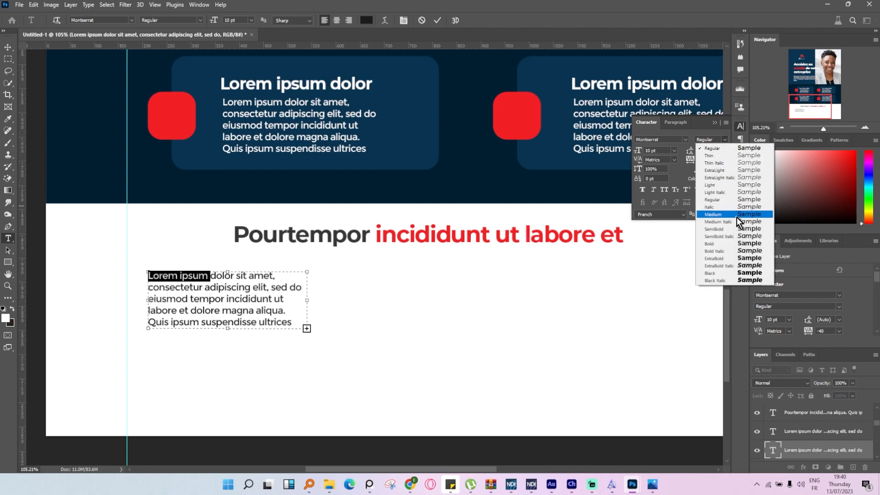
pyautogui.click(736, 243)
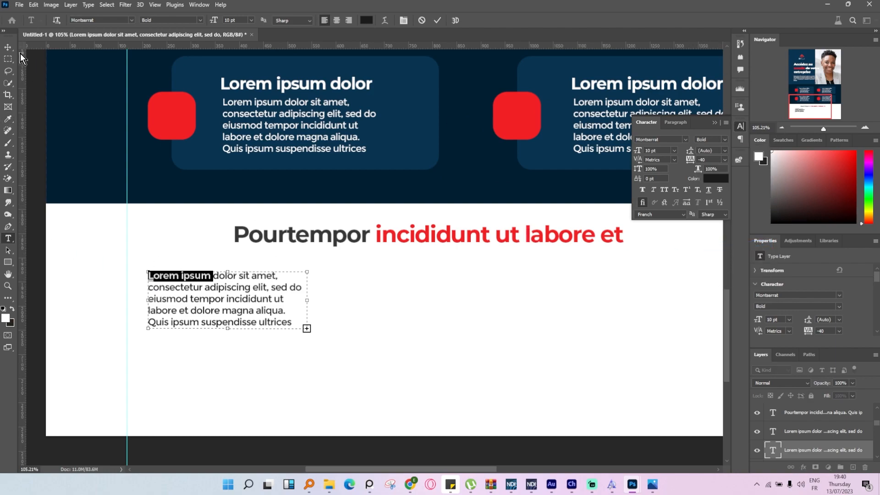
pyautogui.click(7, 46)
# Duplicate the dark paragraph twice to form a row of three columns under the two-coloured heading.
pyautogui.moveTo(241, 297)
pyautogui.mouseDown()
pyautogui.moveTo(237, 310)
pyautogui.moveTo(234, 299)
pyautogui.mouseUp()
pyautogui.scroll(-5, 234, 299)
pyautogui.scroll(3, 387, 340)
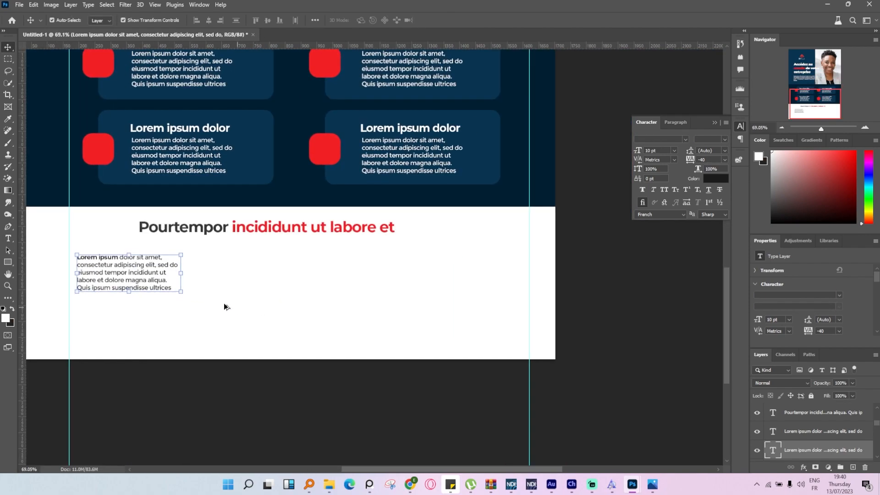
pyautogui.scroll(3, 162, 272)
pyautogui.moveTo(133, 274); pyautogui.dragTo(587, 302)
pyautogui.moveTo(513, 297); pyautogui.dragTo(503, 299)
# Scale the three paragraphs together to span the space between the vertical guides and centre the middle one.
pyautogui.keyDown('shift'); pyautogui.click(142, 280); pyautogui.keyUp('shift')
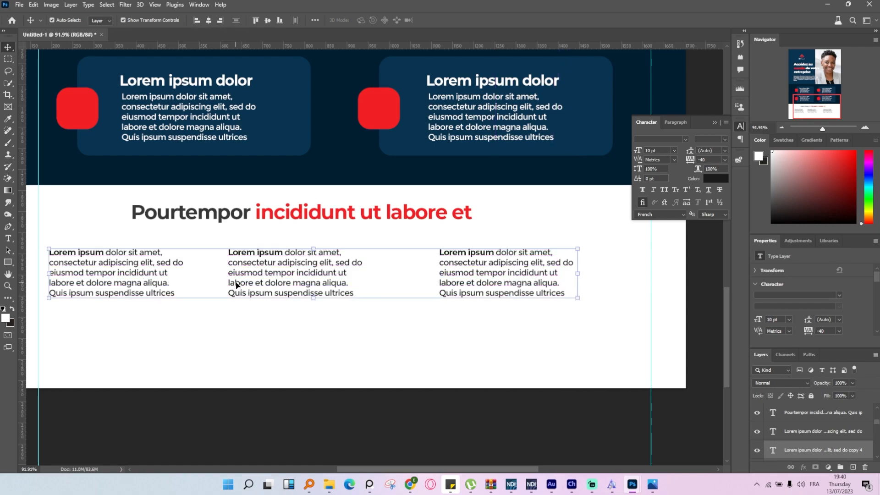
pyautogui.moveTo(578, 298); pyautogui.dragTo(650, 316)
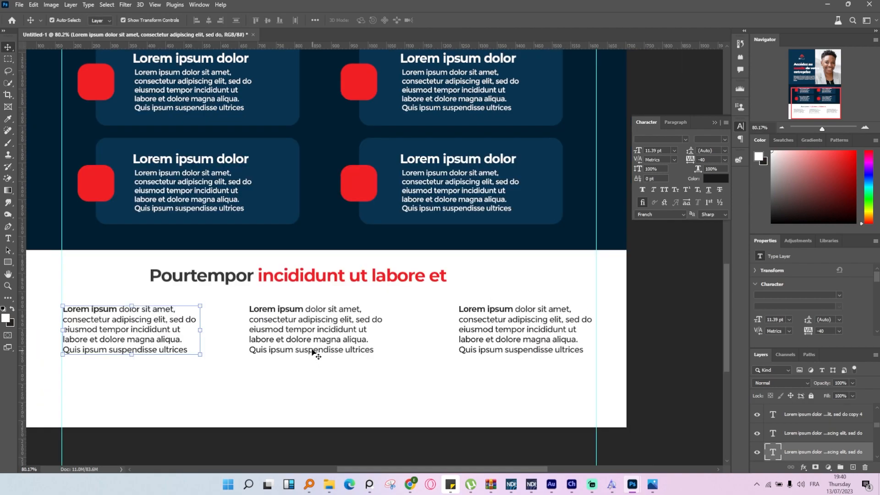
pyautogui.moveTo(306, 337); pyautogui.dragTo(321, 338)
pyautogui.click(315, 402)
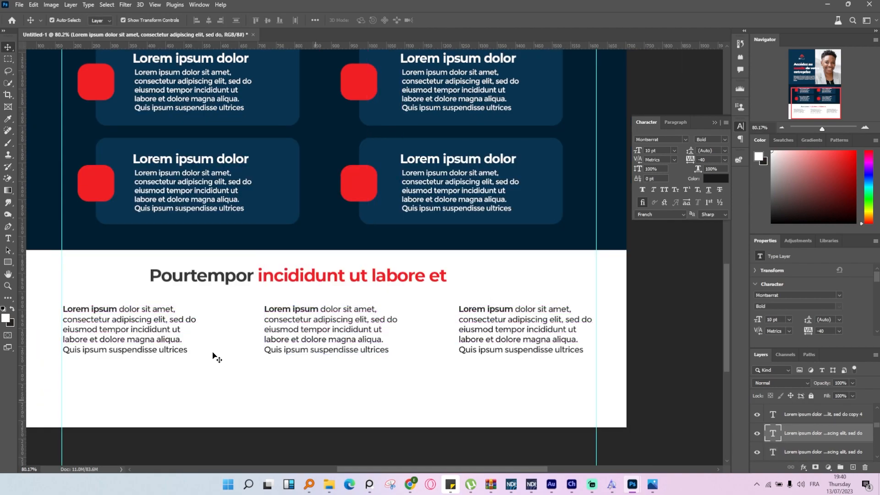
# Draw an 18 px circle with the Ellipse tool between the first and second paragraphs.
pyautogui.scroll(2, 212, 352)
pyautogui.scroll(2, 212, 354)
pyautogui.click(9, 265)
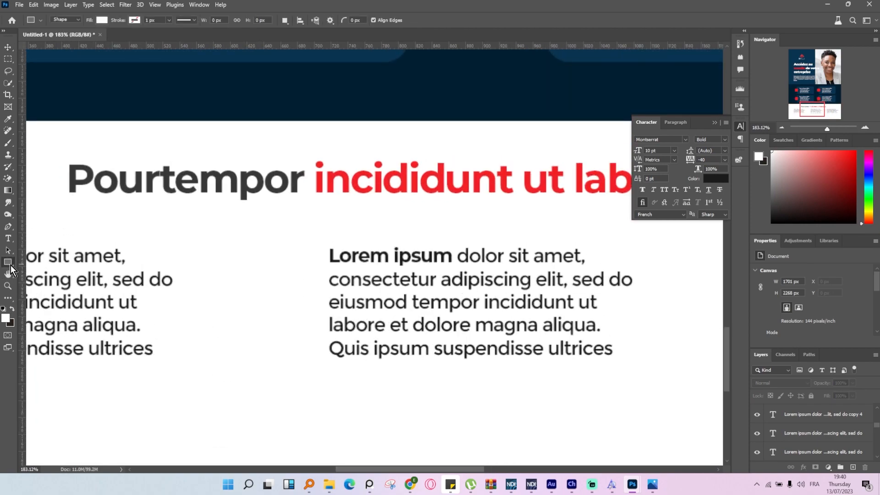
pyautogui.rightClick(7, 264)
pyautogui.click(43, 271)
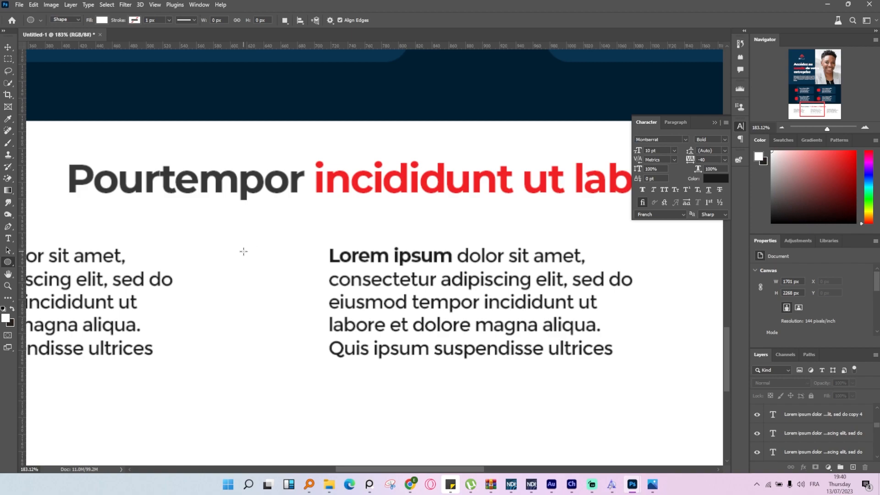
pyautogui.moveTo(243, 252); pyautogui.dragTo(251, 261)
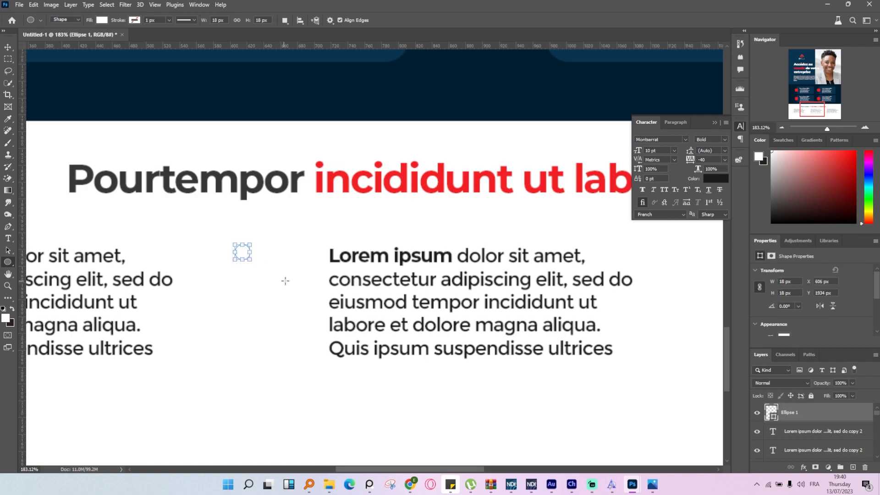
# Give the circle a red stroke of about 6.66 px and position it level with the paragraphs' first line.
pyautogui.click(132, 21)
pyautogui.click(97, 38)
pyautogui.click(172, 23)
pyautogui.moveTo(172, 32); pyautogui.dragTo(172, 35)
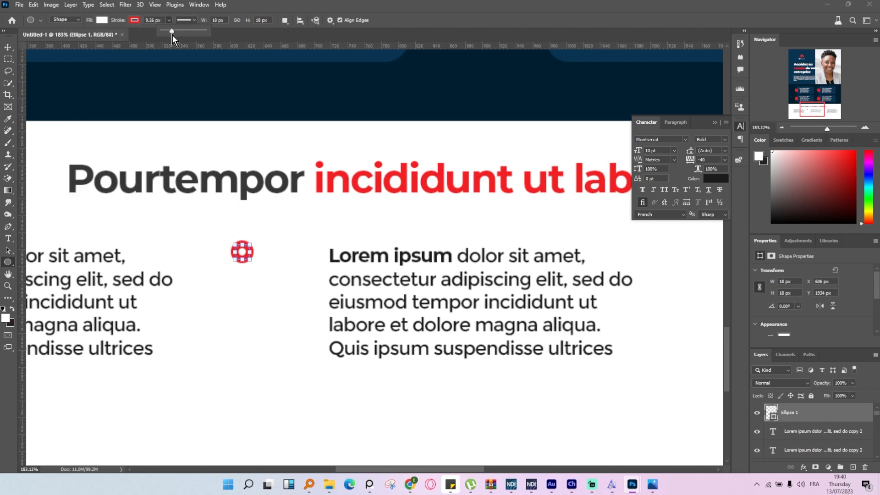
pyautogui.press('Return')
pyautogui.press('v')
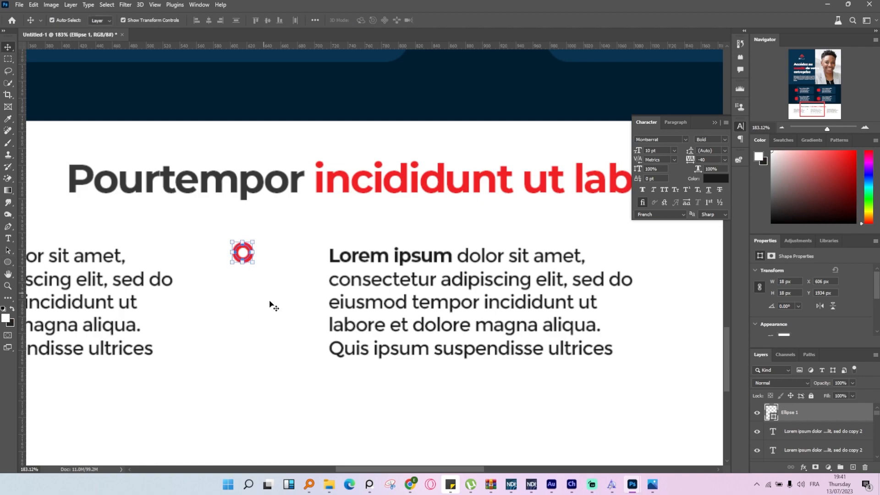
pyautogui.moveTo(248, 264); pyautogui.dragTo(251, 268)
# Draw a vertical rectangle about 4 by 121 px under the red ring, with a red fill and no stroke.
pyautogui.moveTo(9, 262); pyautogui.dragTo(44, 263)
pyautogui.moveTo(247, 277); pyautogui.dragTo(243, 377)
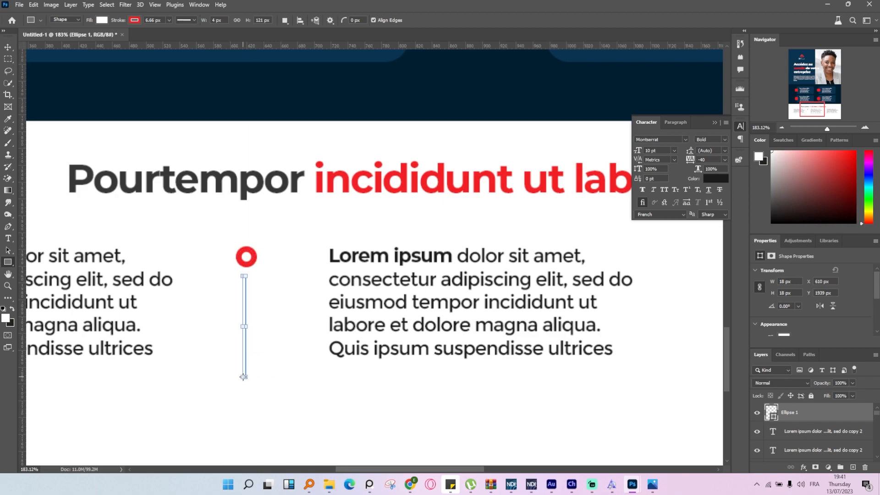
pyautogui.click(103, 20)
pyautogui.click(49, 70)
pyautogui.click(138, 22)
pyautogui.click(83, 39)
pyautogui.click(439, 9)
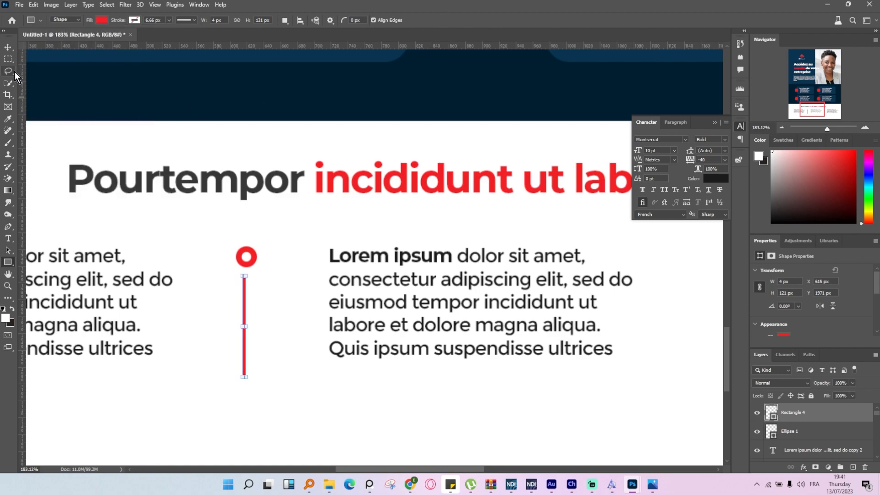
# Duplicate the red ring and line into the gap between the second and third paragraphs.
pyautogui.click(8, 47)
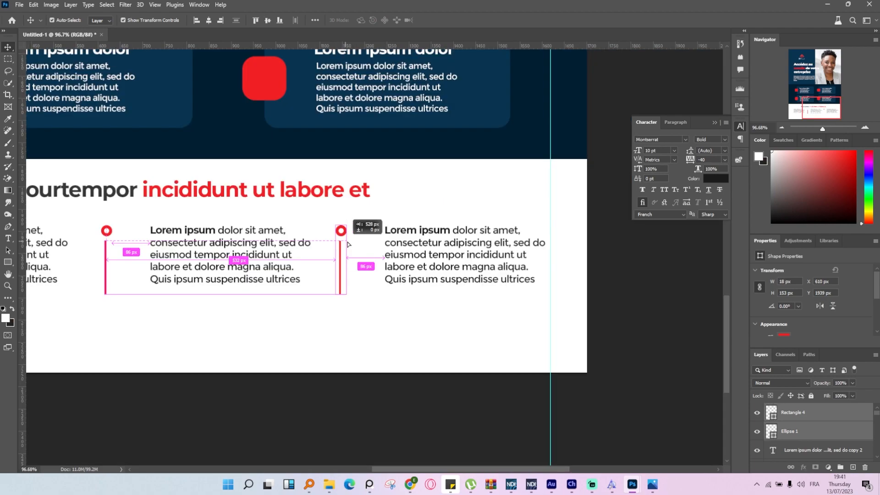
pyautogui.moveTo(342, 244); pyautogui.dragTo(347, 244)
pyautogui.scroll(-6, 349, 379)
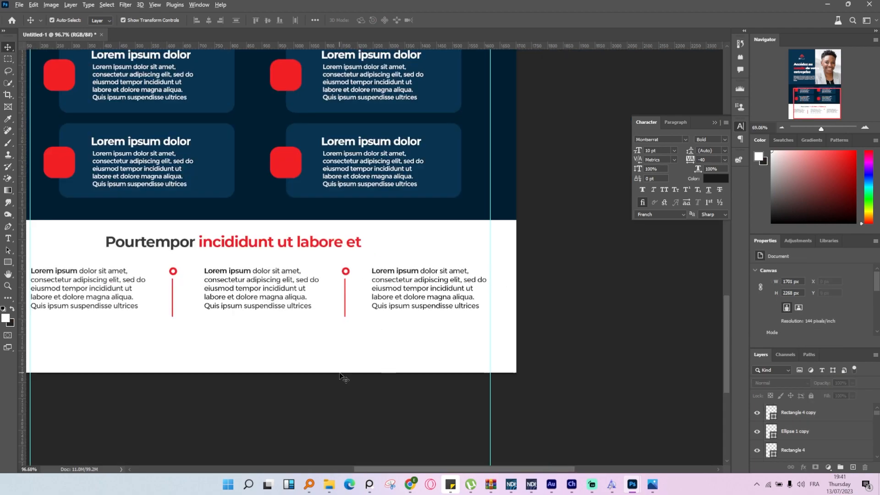
# Duplicate the navy band to the poster's bottom edge and recolour the copy light grey eeeeee.
pyautogui.scroll(4, 317, 366)
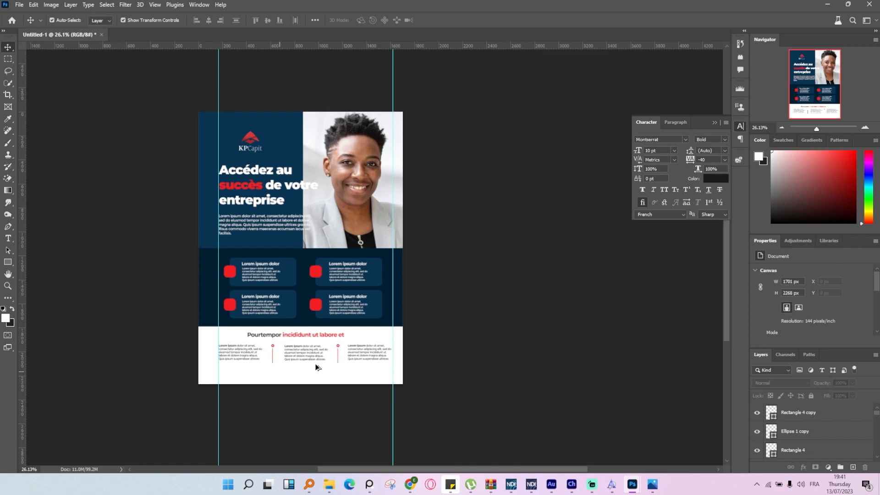
pyautogui.moveTo(147, 201); pyautogui.dragTo(146, 389)
pyautogui.click(146, 390)
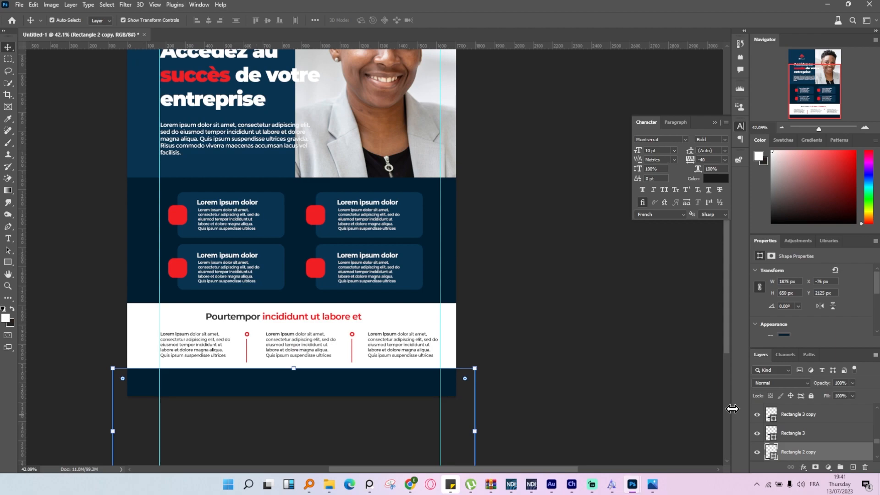
pyautogui.doubleClick(770, 452)
pyautogui.moveTo(690, 364); pyautogui.dragTo(559, 278)
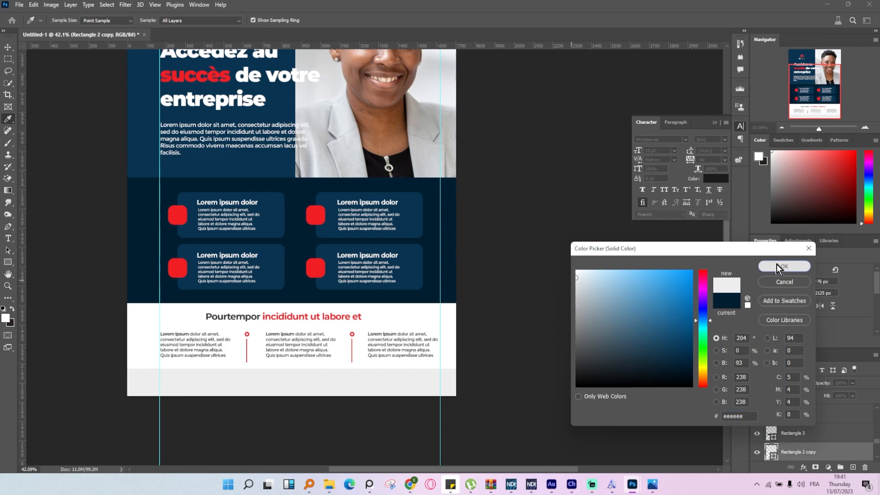
pyautogui.click(779, 265)
pyautogui.click(510, 324)
# Copy the heading into the grey strip as three evenly spaced dark captions reading "Pourtempordolore magna aliqua. Quis" at 15 pt.
pyautogui.scroll(2, 147, 393)
pyautogui.scroll(1, 245, 353)
pyautogui.moveTo(292, 282); pyautogui.dragTo(227, 385)
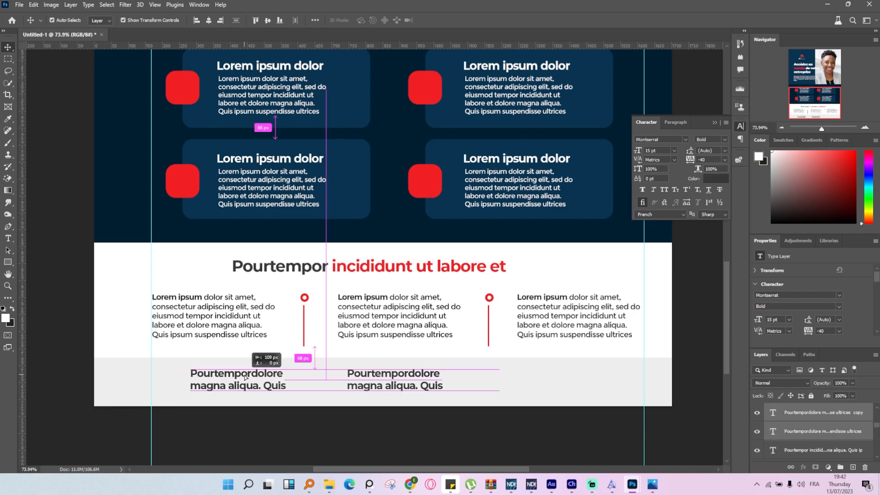
pyautogui.moveTo(394, 379); pyautogui.dragTo(561, 376)
pyautogui.click(372, 443)
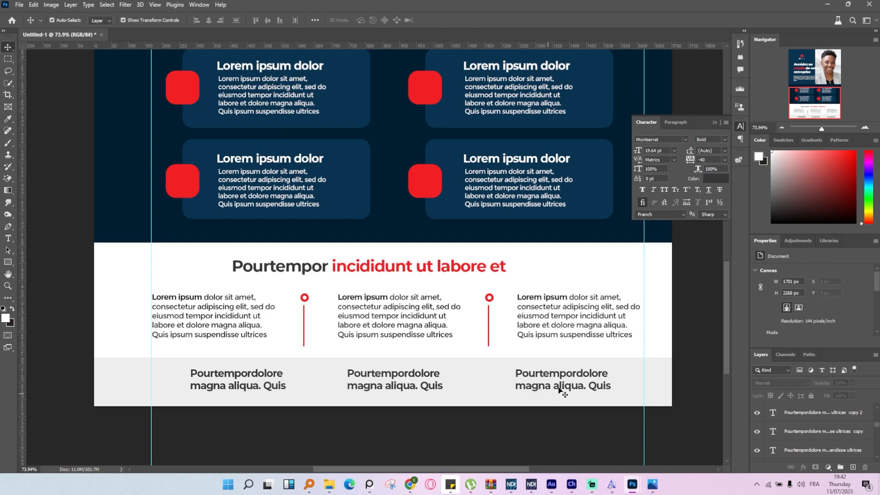
# Select the three captions in the grey strip and move them up together.
pyautogui.keyDown('alt'); pyautogui.scroll(-5, 555, 360); pyautogui.keyUp('alt')
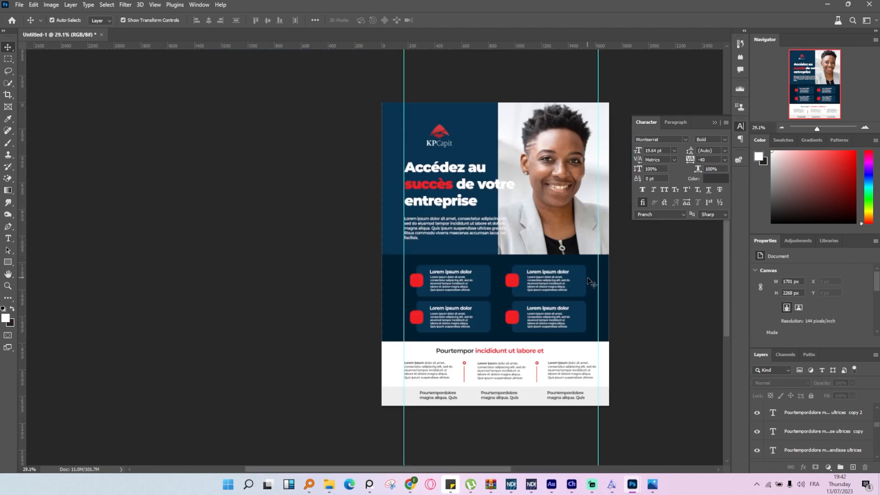
pyautogui.keyDown('alt'); pyautogui.scroll(4, 521, 422); pyautogui.keyUp('alt')
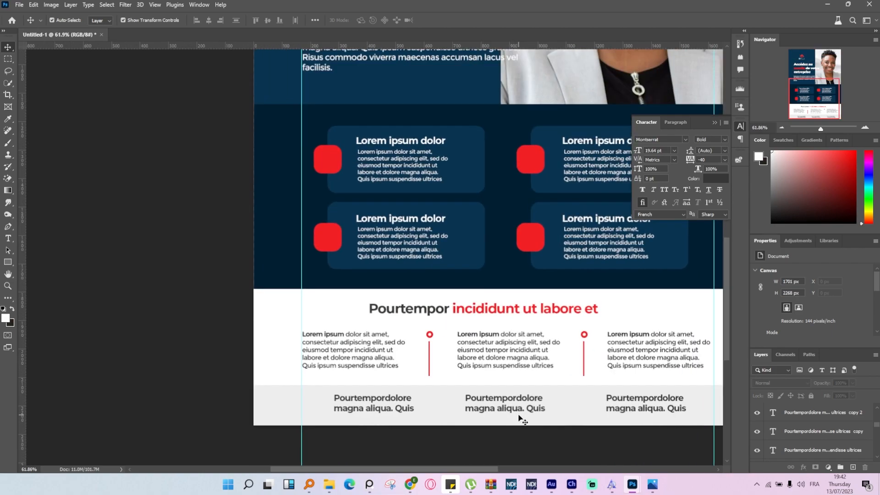
pyautogui.click(516, 408)
pyautogui.keyDown('shift'); pyautogui.click(367, 410); pyautogui.keyUp('shift')
pyautogui.keyDown('shift'); pyautogui.click(675, 406); pyautogui.keyUp('shift')
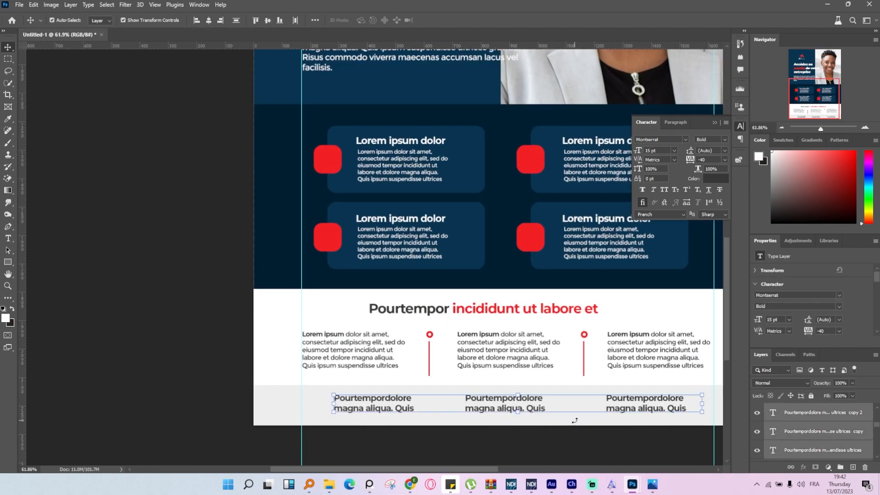
pyautogui.moveTo(280, 406); pyautogui.dragTo(280, 397)
# Extend the grey strip upward to 105.08% height, up to the ends of the red lines.
pyautogui.click(318, 412)
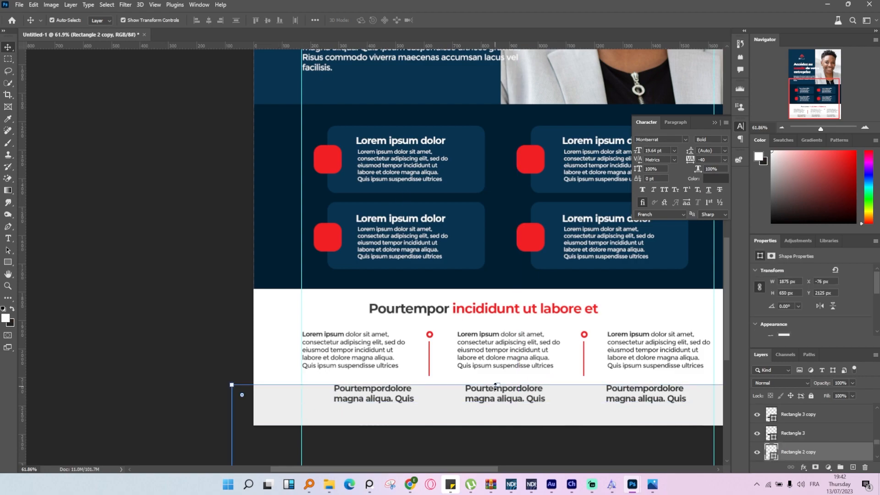
pyautogui.moveTo(496, 385); pyautogui.dragTo(497, 375)
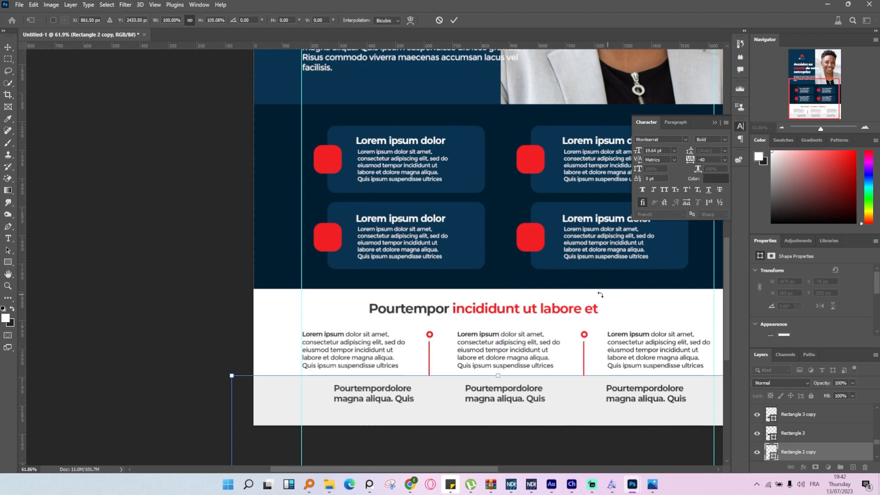
pyautogui.click(455, 20)
# Move the three paragraphs with their red dividers and the two-coloured heading slightly up in the white area.
pyautogui.scroll(-9, 463, 237)
pyautogui.click(627, 306)
pyautogui.scroll(7, 606, 297)
pyautogui.scroll(2, 606, 296)
pyautogui.moveTo(259, 248); pyautogui.dragTo(583, 270)
pyautogui.moveTo(507, 241); pyautogui.dragTo(514, 237)
pyautogui.click(687, 281)
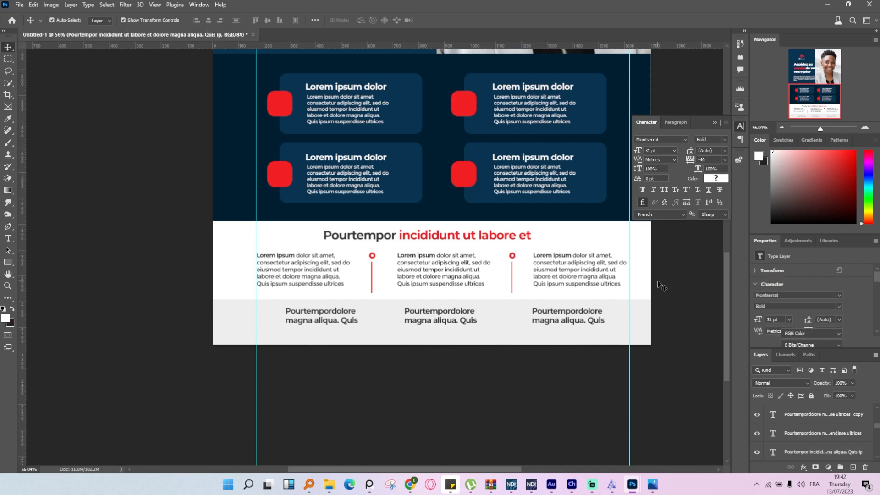
# Widen the blue panel behind the logo and main heading past the poster's opposite edge, covering the portrait.
pyautogui.scroll(-3, 661, 285)
pyautogui.scroll(2, 359, 202)
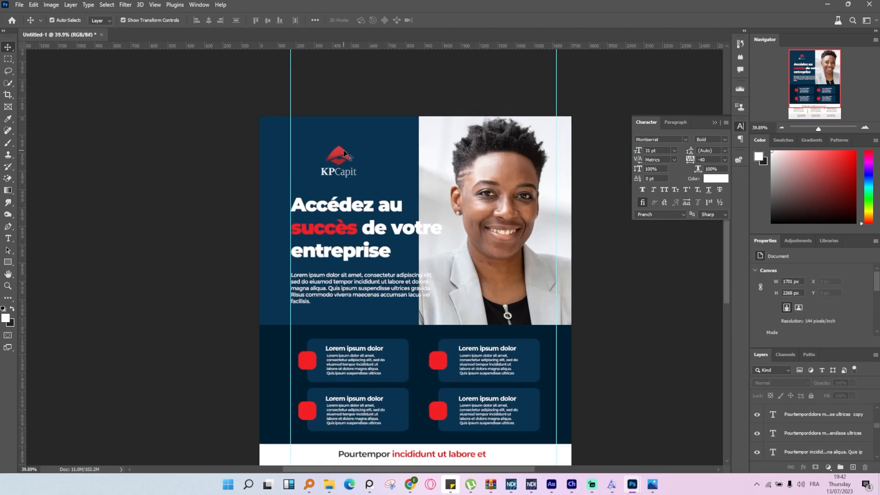
pyautogui.click(354, 138)
pyautogui.scroll(-2, 353, 137)
pyautogui.scroll(3, 366, 165)
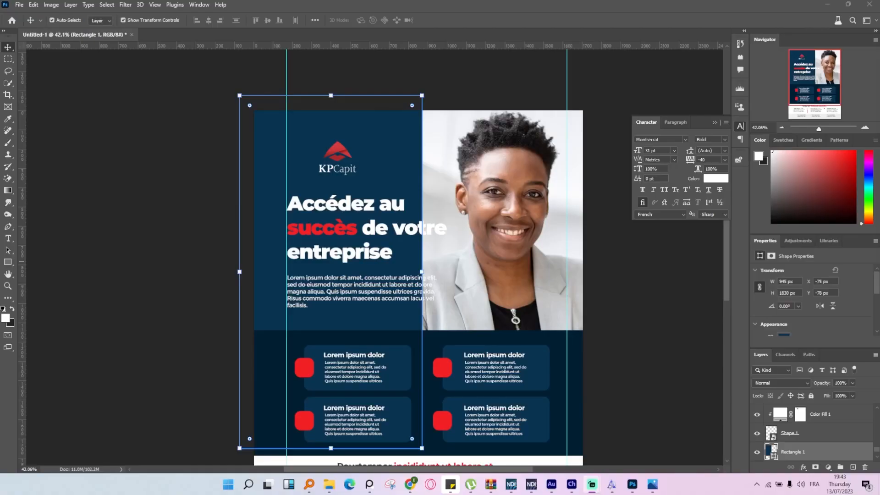
pyautogui.moveTo(422, 272); pyautogui.dragTo(645, 272)
pyautogui.click(455, 20)
# Add a layer mask to the blue panel and apply a horizontal black-to-white gradient that fades it into the portrait.
pyautogui.click(816, 467)
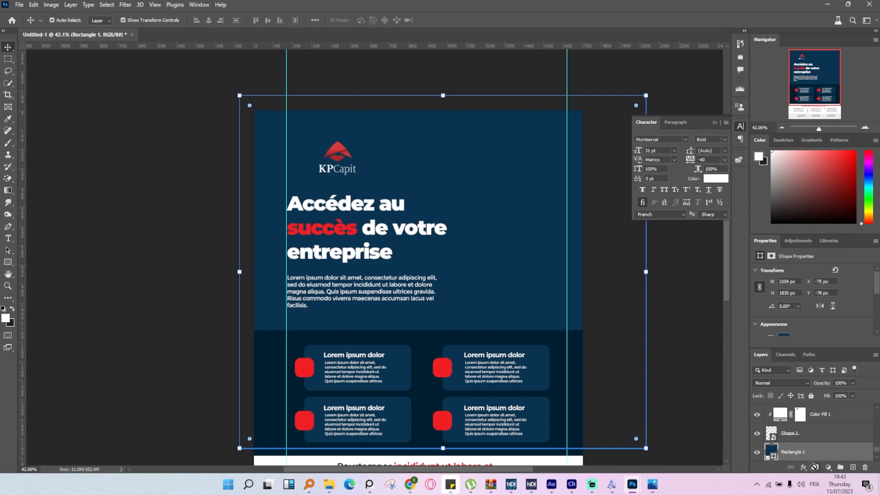
pyautogui.click(7, 191)
pyautogui.moveTo(238, 240); pyautogui.dragTo(510, 236)
pyautogui.moveTo(239, 242); pyautogui.dragTo(306, 244)
pyautogui.moveTo(510, 235)
pyautogui.mouseDown()
pyautogui.moveTo(519, 235)
pyautogui.moveTo(518, 244)
pyautogui.mouseUp()
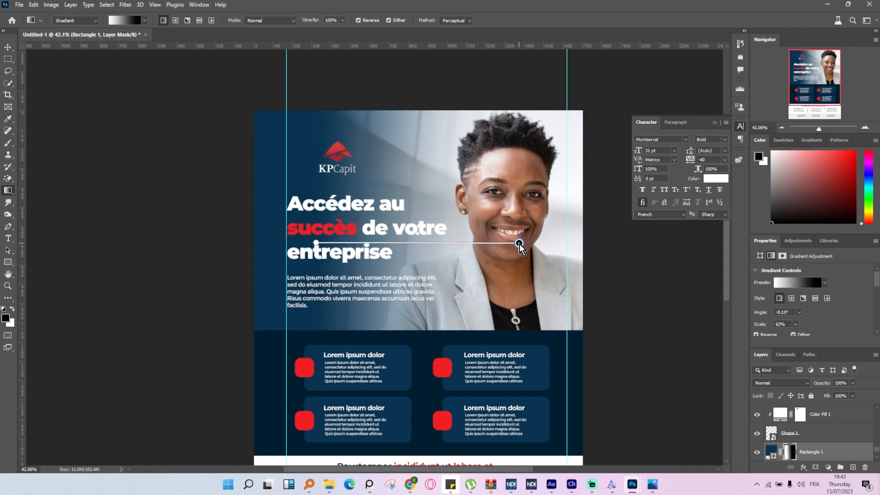
pyautogui.click(10, 47)
pyautogui.click(144, 178)
pyautogui.scroll(-12, 210, 225)
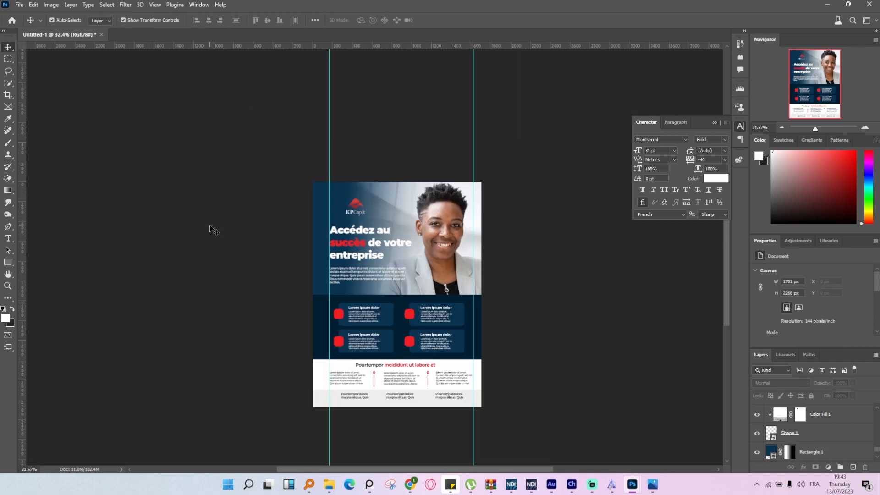
# Draw a rectangle about 411 × 115 px around the red word "succès" in the main heading.
pyautogui.scroll(6, 422, 363)
pyautogui.scroll(8, 346, 191)
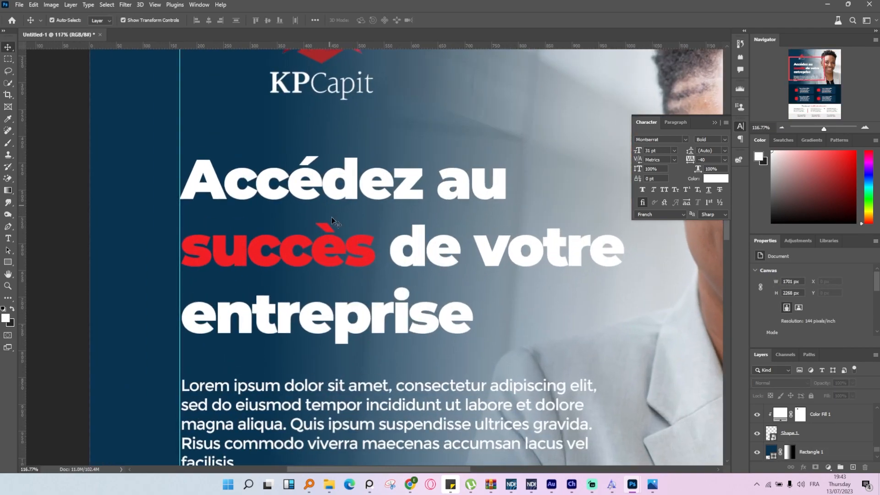
pyautogui.click(8, 262)
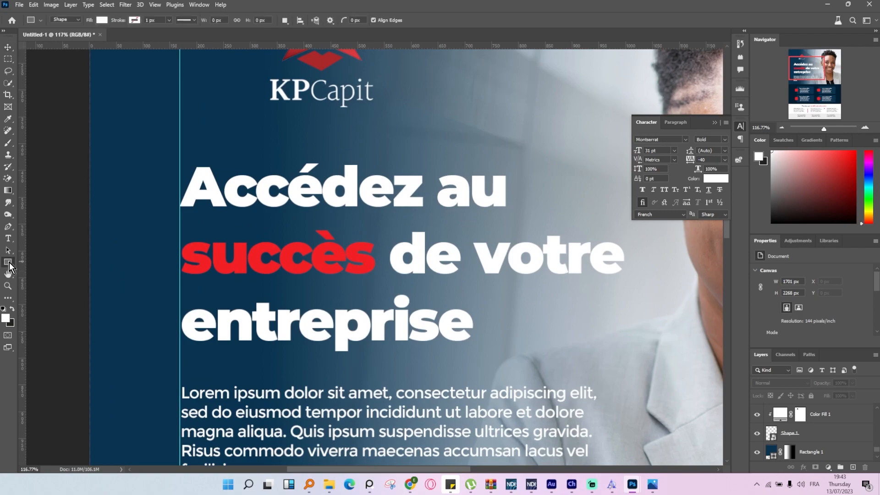
pyautogui.moveTo(163, 228); pyautogui.dragTo(383, 288)
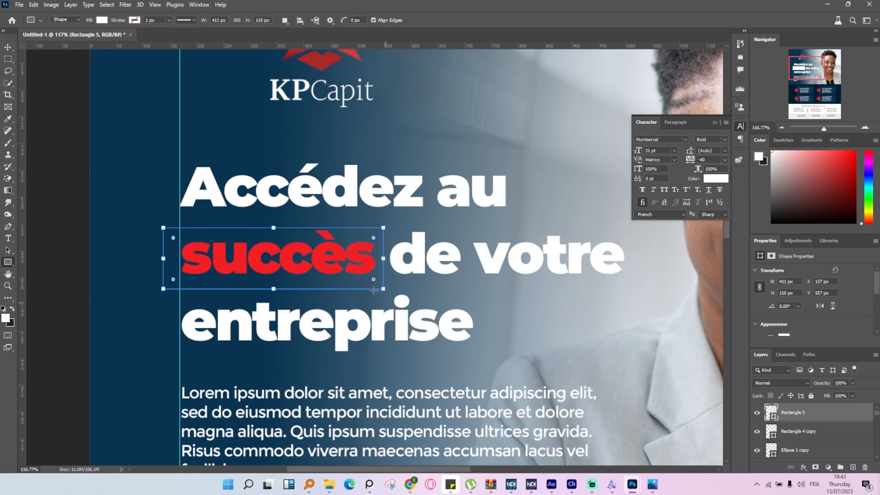
# Style the rectangle around "succès" with no fill, slightly rounded corners and a thicker red stroke.
pyautogui.click(134, 20)
pyautogui.click(91, 69)
pyautogui.click(101, 19)
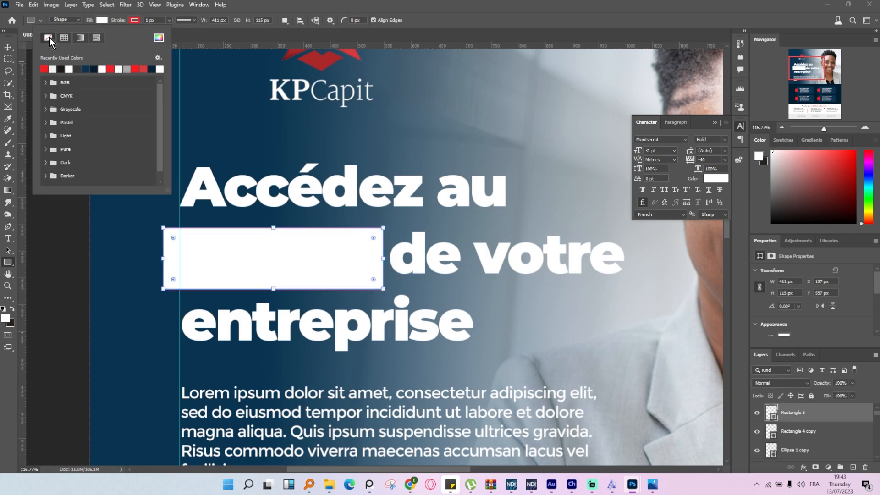
pyautogui.click(49, 38)
pyautogui.moveTo(375, 282)
pyautogui.mouseDown()
pyautogui.moveTo(364, 280)
pyautogui.moveTo(371, 278)
pyautogui.mouseUp()
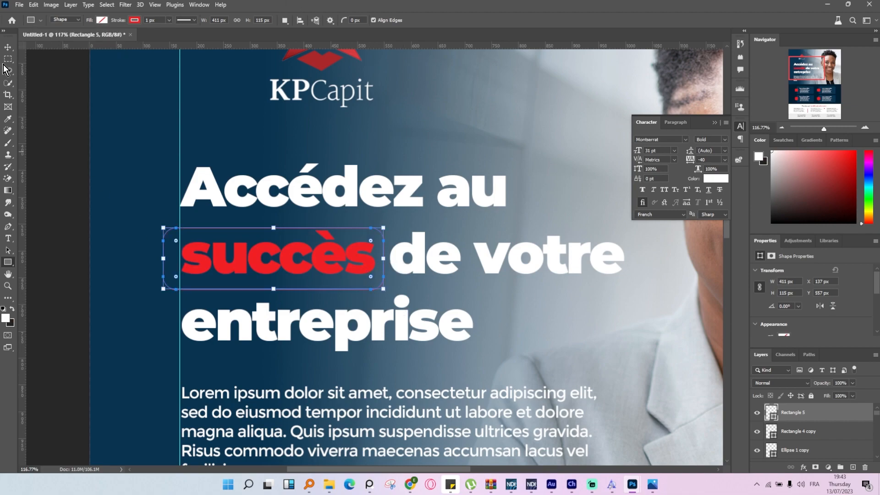
pyautogui.click(170, 20)
pyautogui.moveTo(173, 32); pyautogui.dragTo(169, 35)
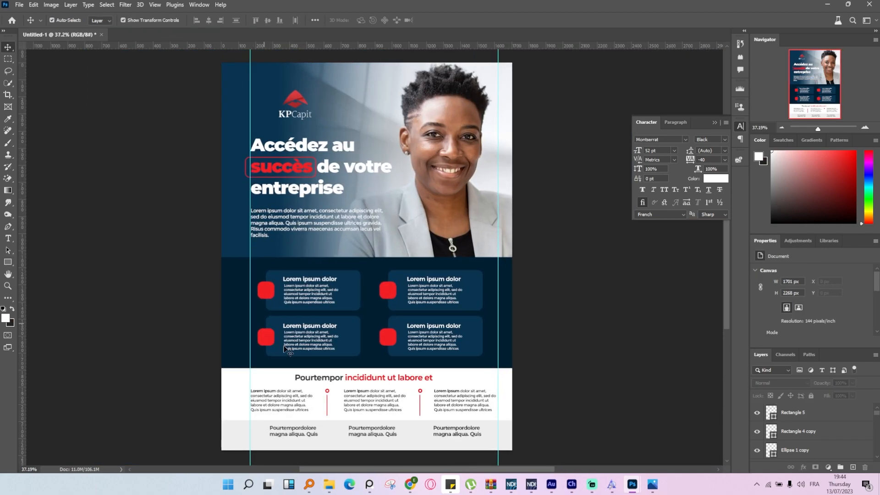
# Add a Multiply drop shadow to the red square of the lower-left card, with 35% opacity, 132° angle, 32 px distance and 21 px size.
pyautogui.scroll(5, 271, 342)
pyautogui.click(242, 324)
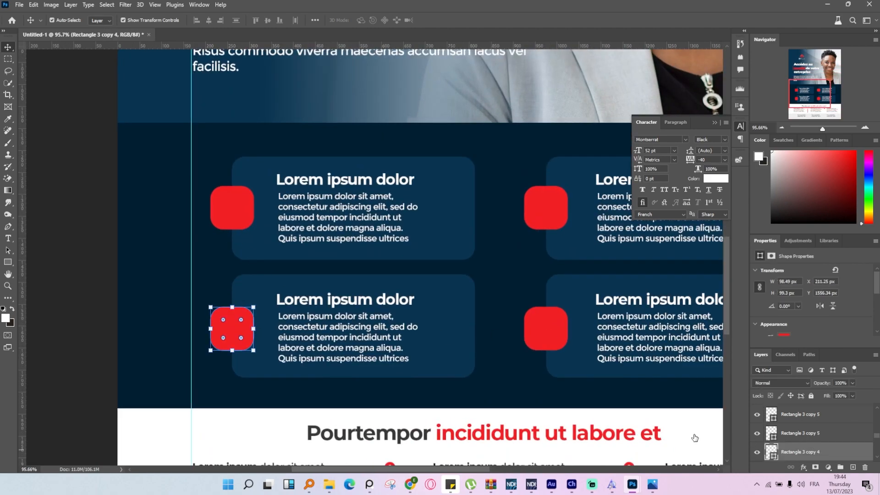
pyautogui.doubleClick(838, 452)
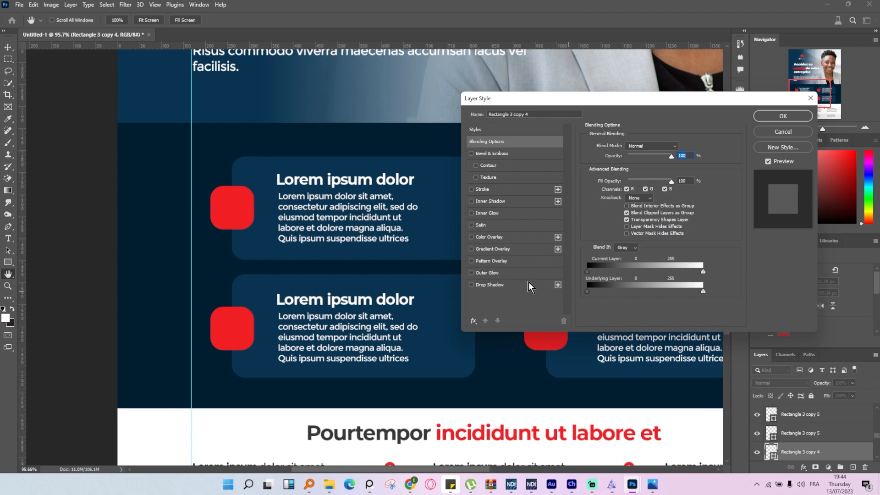
pyautogui.click(483, 285)
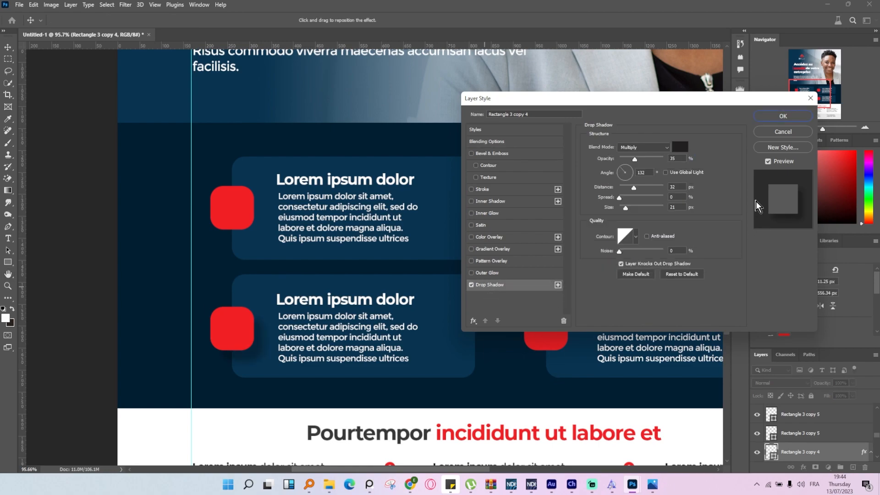
pyautogui.click(775, 116)
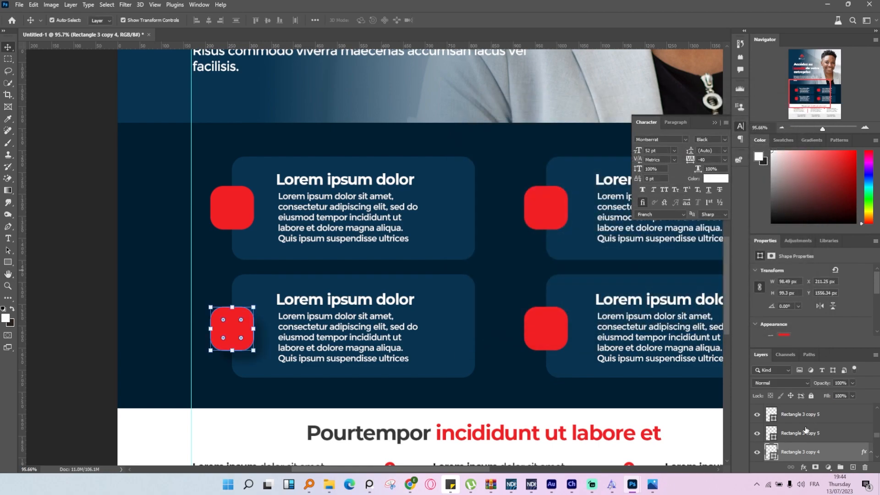
# Copy the drop shadow from the lower-left red square and paste it onto the other three red squares.
pyautogui.rightClick(823, 453)
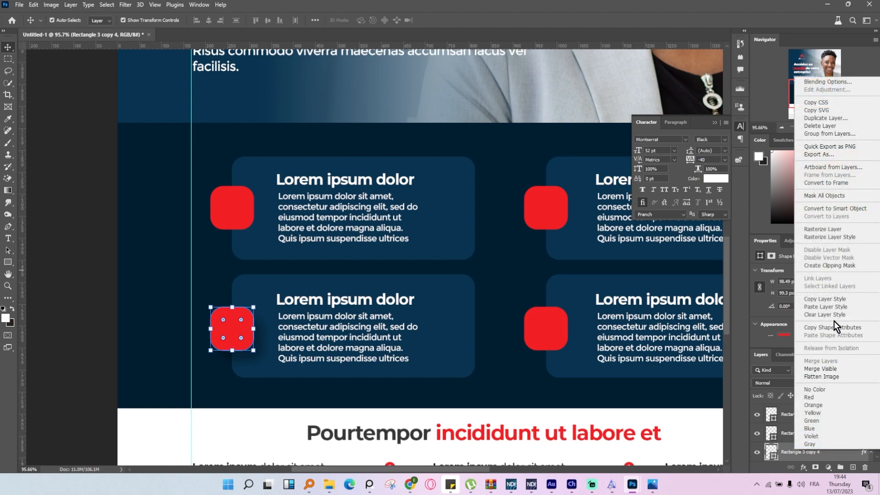
pyautogui.click(836, 300)
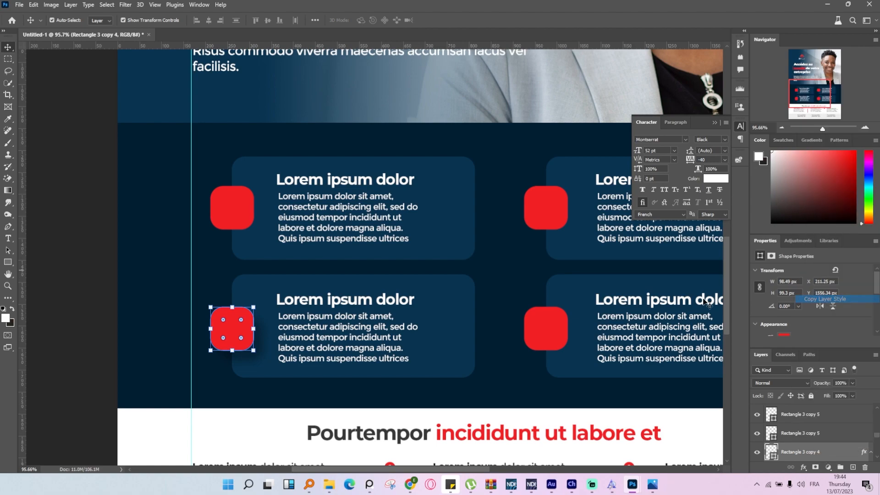
pyautogui.click(231, 208)
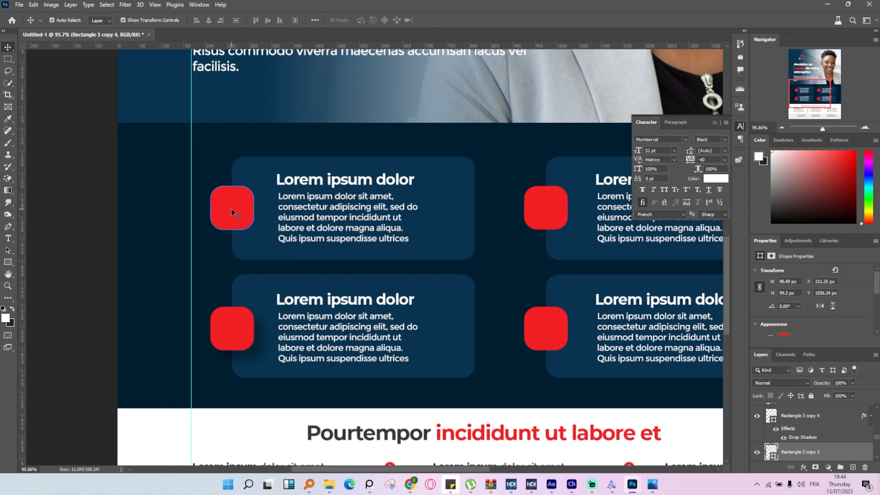
pyautogui.keyDown('shift'); pyautogui.click(554, 205); pyautogui.keyUp('shift')
pyautogui.keyDown('shift'); pyautogui.click(555, 330); pyautogui.keyUp('shift')
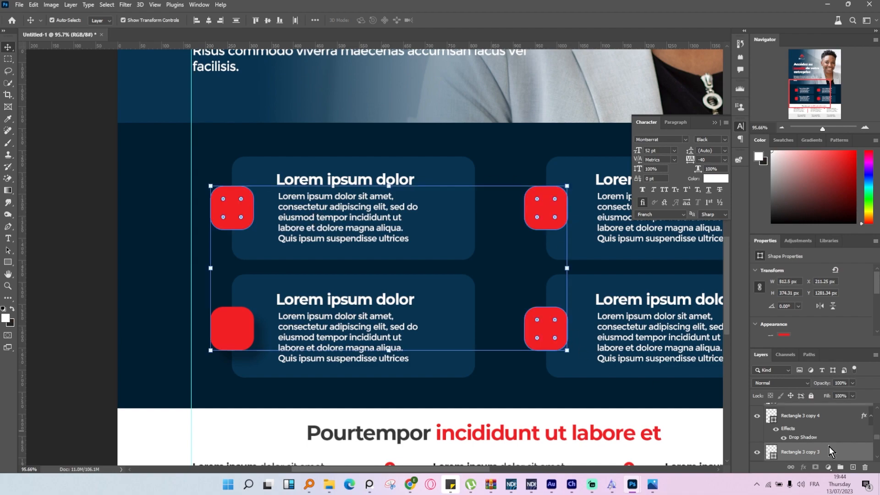
pyautogui.rightClick(828, 446)
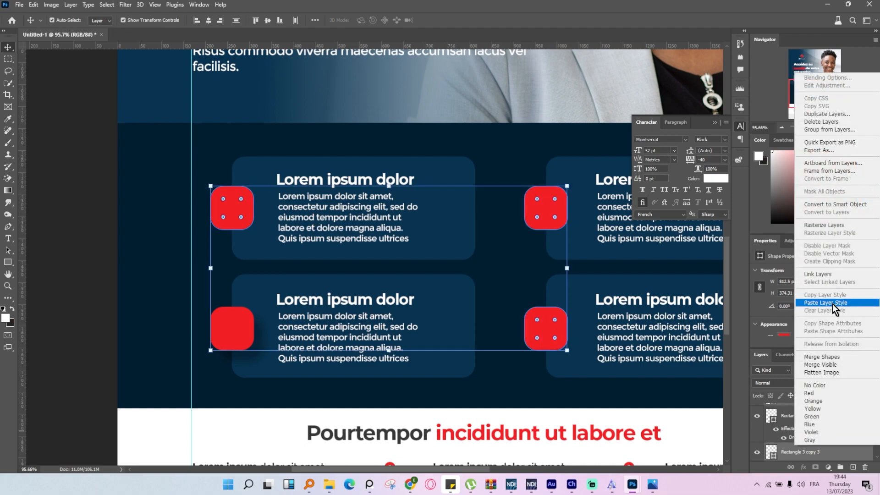
pyautogui.click(825, 303)
pyautogui.click(32, 250)
# Paste the copied drop shadow onto the four blue text cards.
pyautogui.scroll(-1, 338, 284)
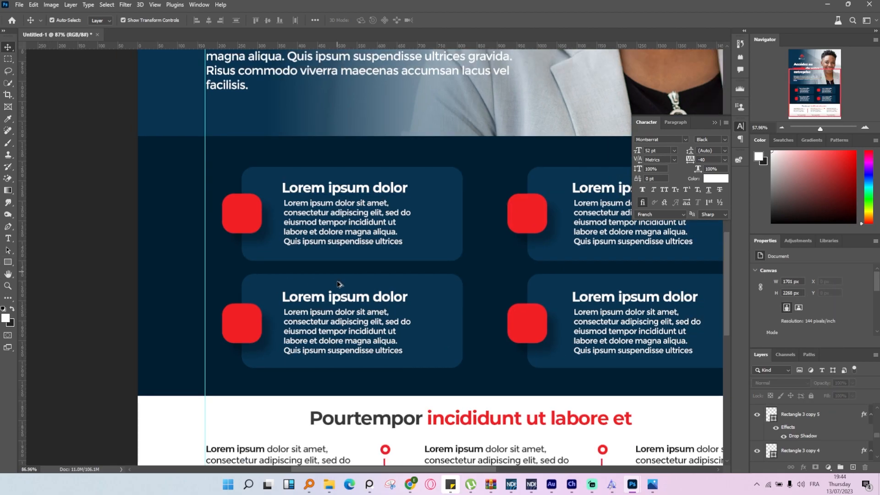
pyautogui.scroll(-2, 337, 284)
pyautogui.scroll(2, 593, 302)
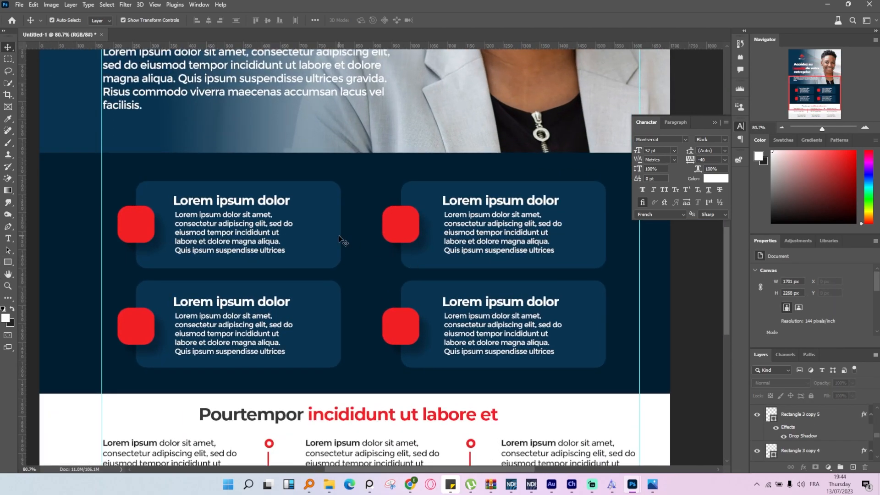
pyautogui.click(339, 235)
pyautogui.keyDown('shift'); pyautogui.click(340, 316); pyautogui.keyUp('shift')
pyautogui.keyDown('shift'); pyautogui.click(601, 234); pyautogui.keyUp('shift')
pyautogui.keyDown('shift'); pyautogui.click(597, 308); pyautogui.keyUp('shift')
pyautogui.rightClick(782, 414)
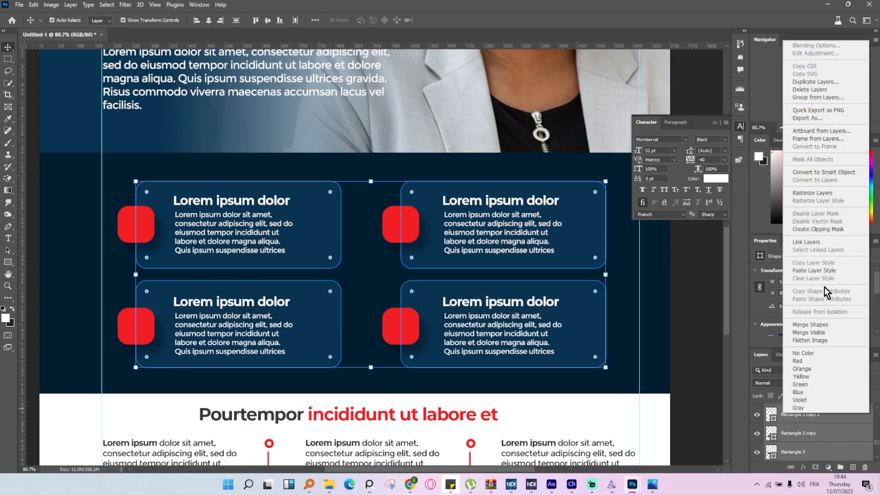
pyautogui.click(814, 271)
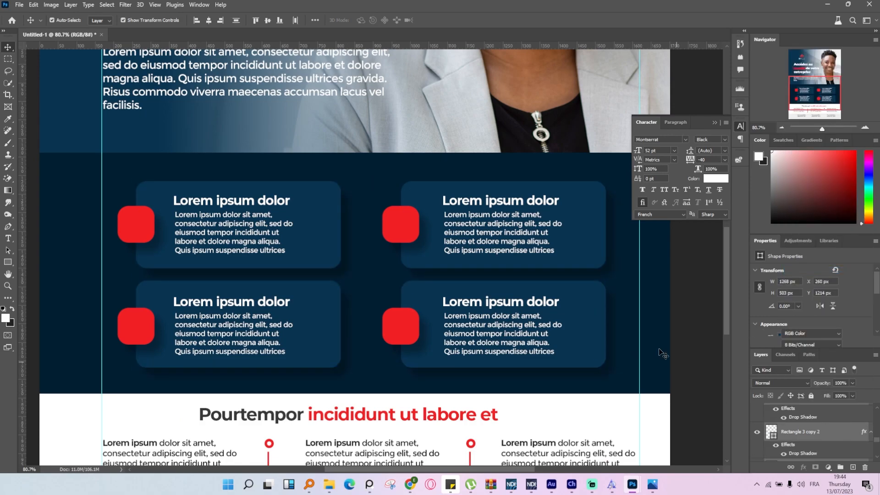
# Undo the drop shadow pasted onto the four blue text cards.
pyautogui.hotkey('ctrl', '0')
pyautogui.moveTo(634, 336); pyautogui.dragTo(463, 339)
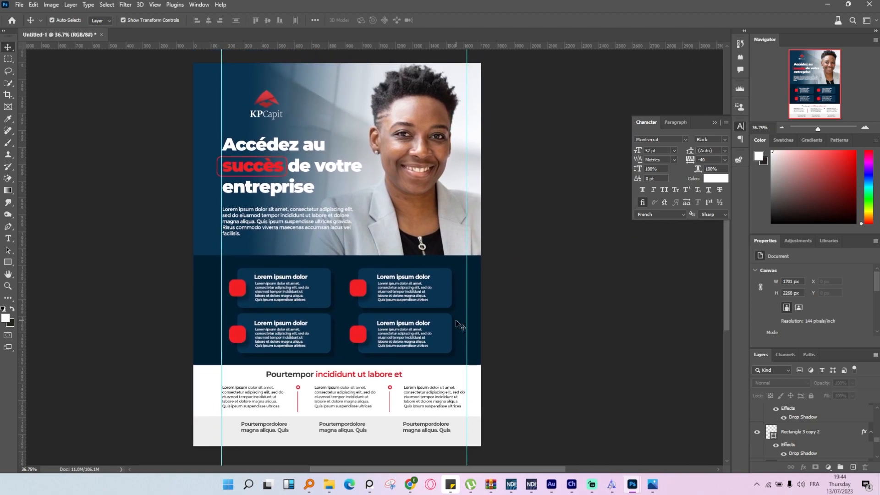
pyautogui.scroll(-3, 454, 316)
pyautogui.scroll(5, 399, 314)
pyautogui.hotkey('ctrl', 'z')
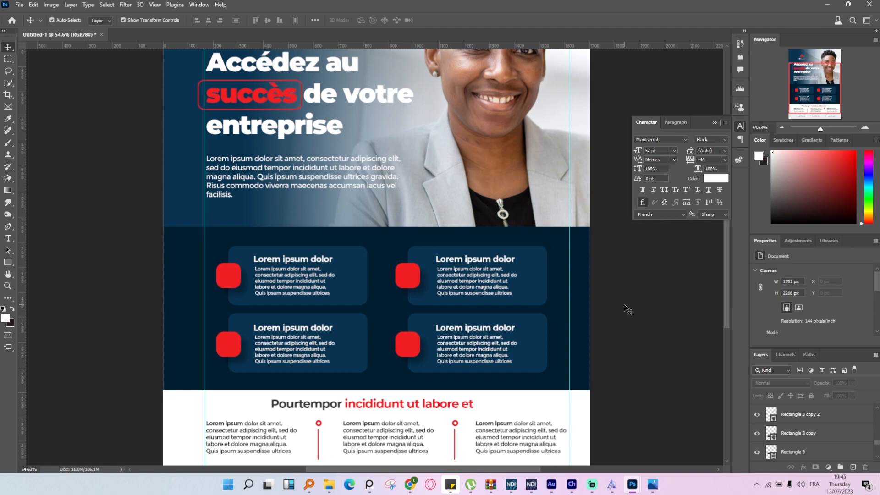
pyautogui.scroll(-4, 360, 282)
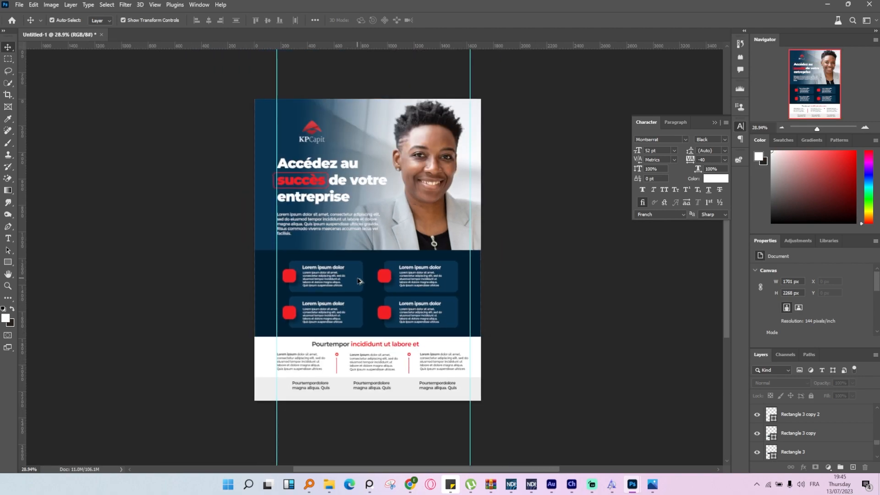
pyautogui.scroll(2, 328, 241)
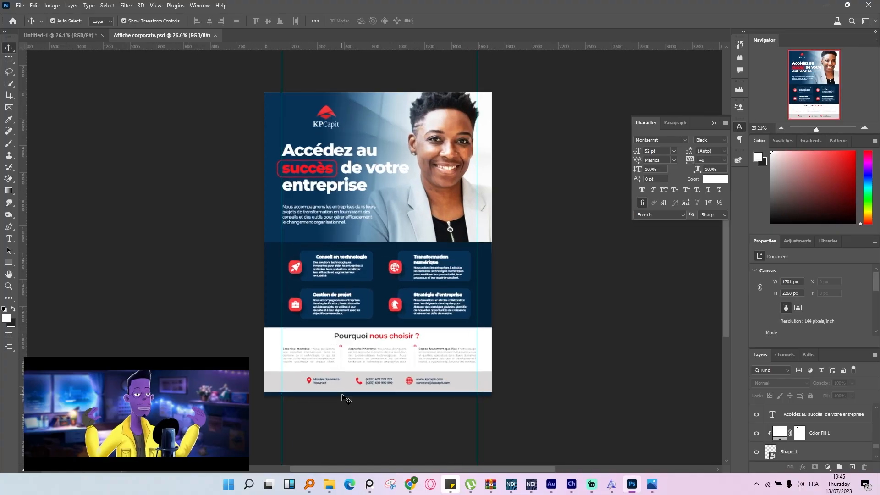
# Remove both vertical guides from the completed poster in Affiche corporate.psd.
pyautogui.scroll(3, 397, 249)
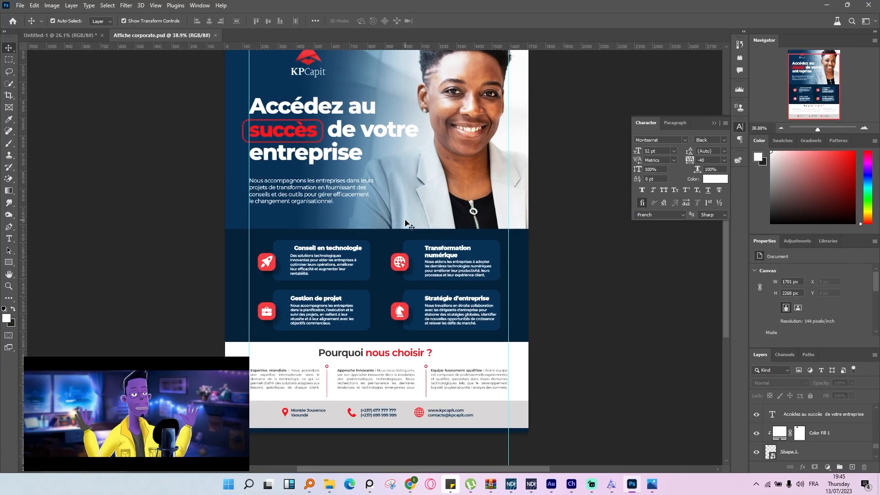
pyautogui.moveTo(397, 249)
pyautogui.mouseDown()
pyautogui.moveTo(395, 237)
pyautogui.moveTo(393, 246)
pyautogui.mouseUp()
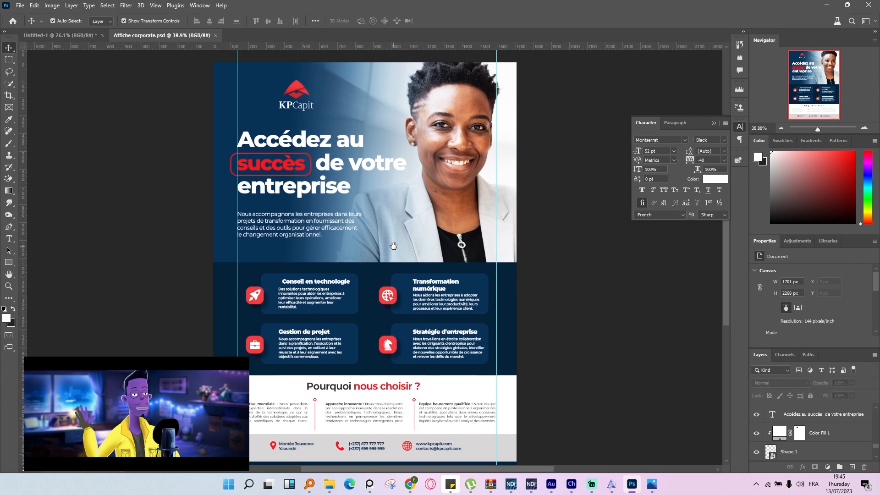
pyautogui.moveTo(238, 244); pyautogui.dragTo(18, 231)
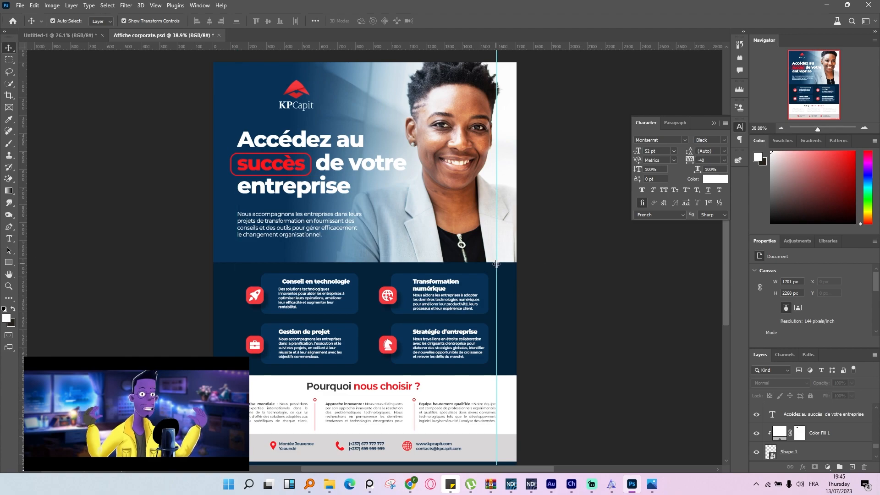
pyautogui.moveTo(497, 266); pyautogui.dragTo(7, 225)
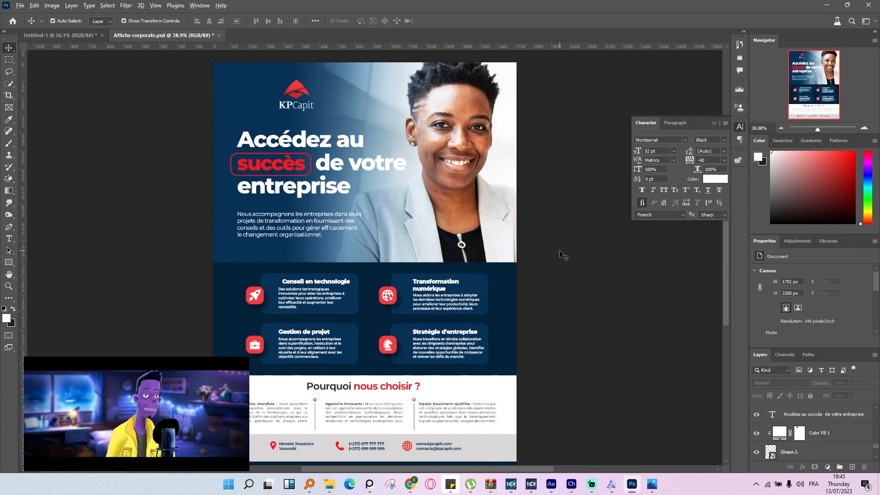
# Move the "Conseil en technologie" heading slightly left to align it with the paragraph beneath it.
pyautogui.scroll(-5, 560, 251)
pyautogui.scroll(6, 436, 258)
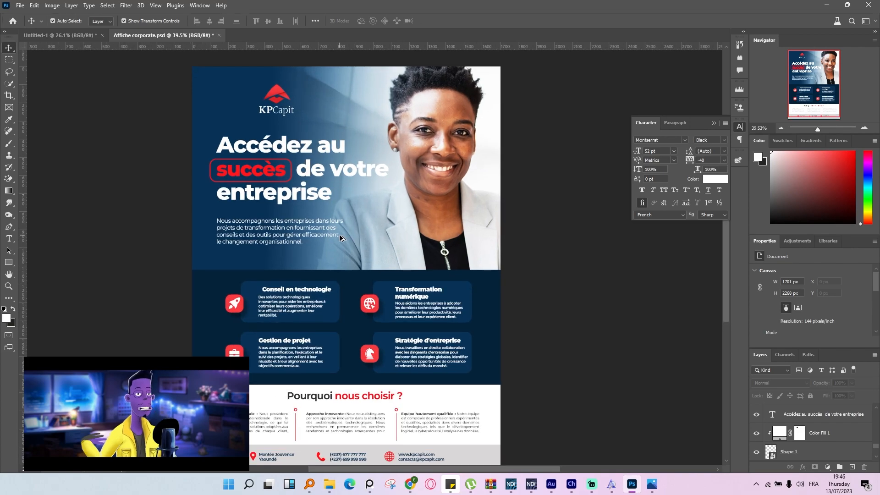
pyautogui.scroll(8, 289, 286)
pyautogui.moveTo(292, 296); pyautogui.dragTo(281, 296)
pyautogui.scroll(-9, 329, 293)
pyautogui.click(555, 301)
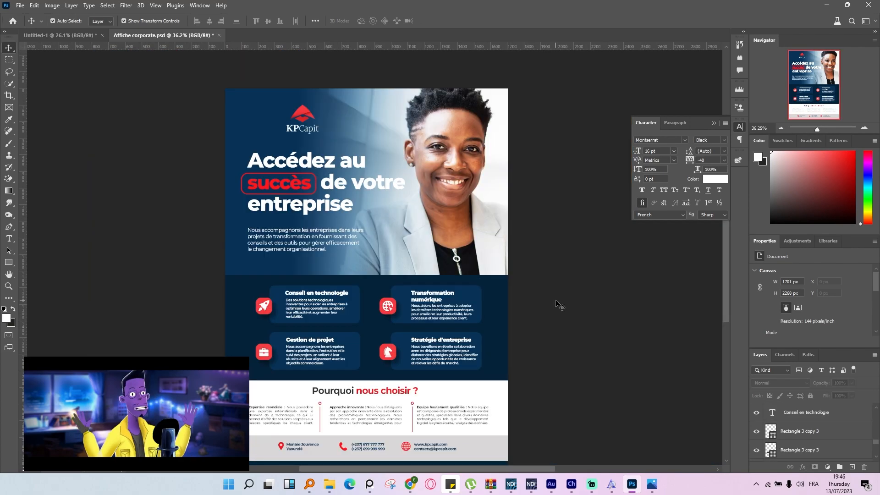
pyautogui.scroll(-4, 560, 305)
pyautogui.scroll(4, 463, 280)
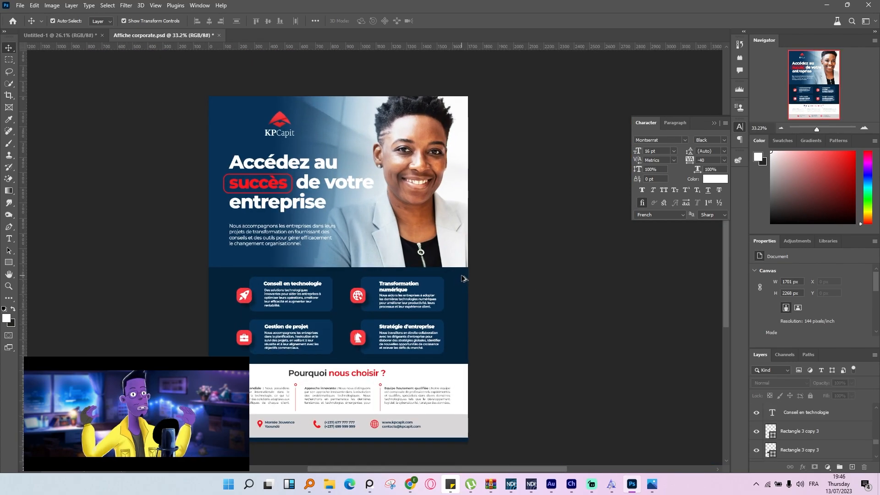